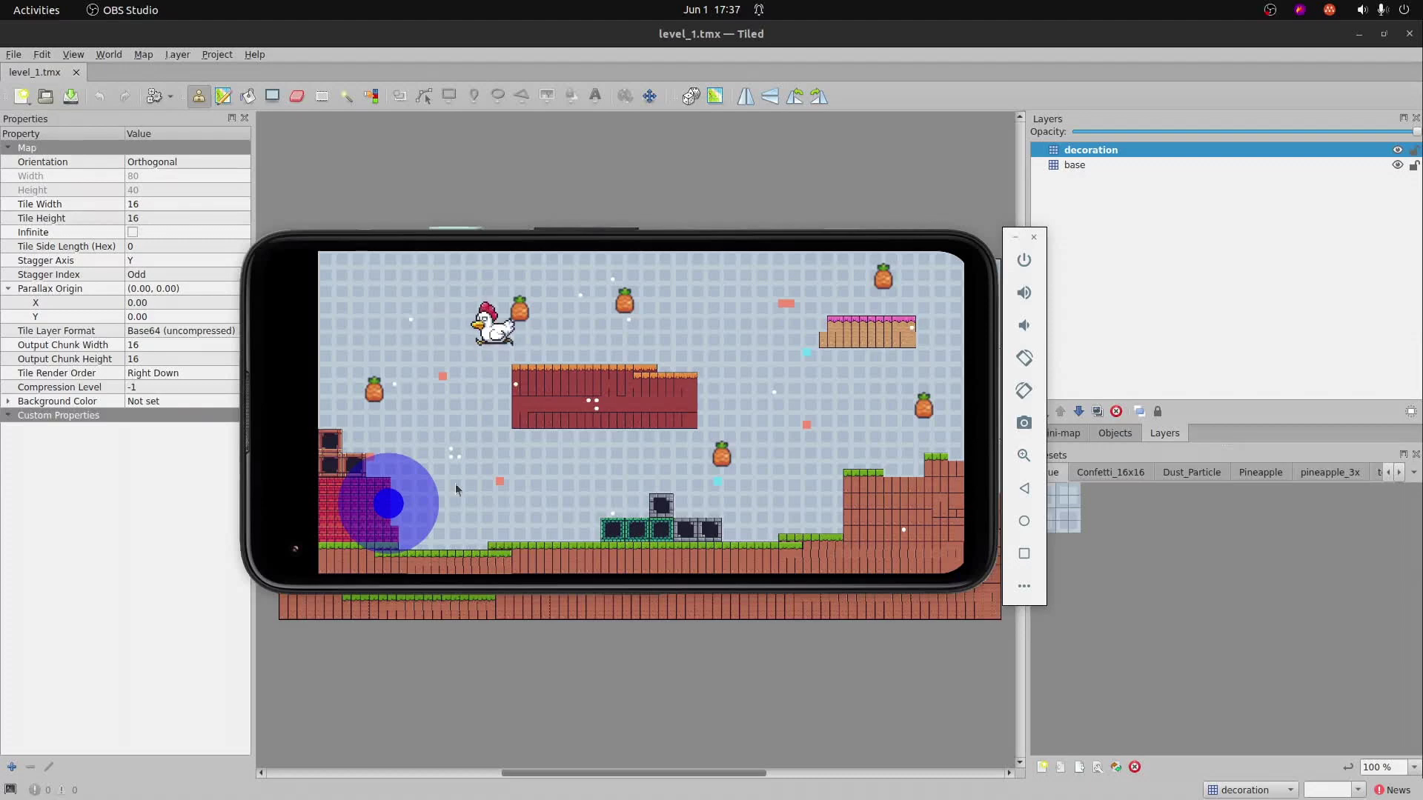
Steer the chicken around the level with the phone emulator's on-screen joystick to check its movement over the platforms and pineapples
{"action": "mouse_move", "coordinate": [450, 510]}
{"action": "left_mouse_down"}
{"action": "mouse_move", "coordinate": [388, 492]}
{"action": "mouse_move", "coordinate": [341, 511]}
{"action": "mouse_move", "coordinate": [331, 453]}
{"action": "mouse_move", "coordinate": [497, 510]}
{"action": "mouse_move", "coordinate": [495, 522]}
{"action": "left_mouse_up"}
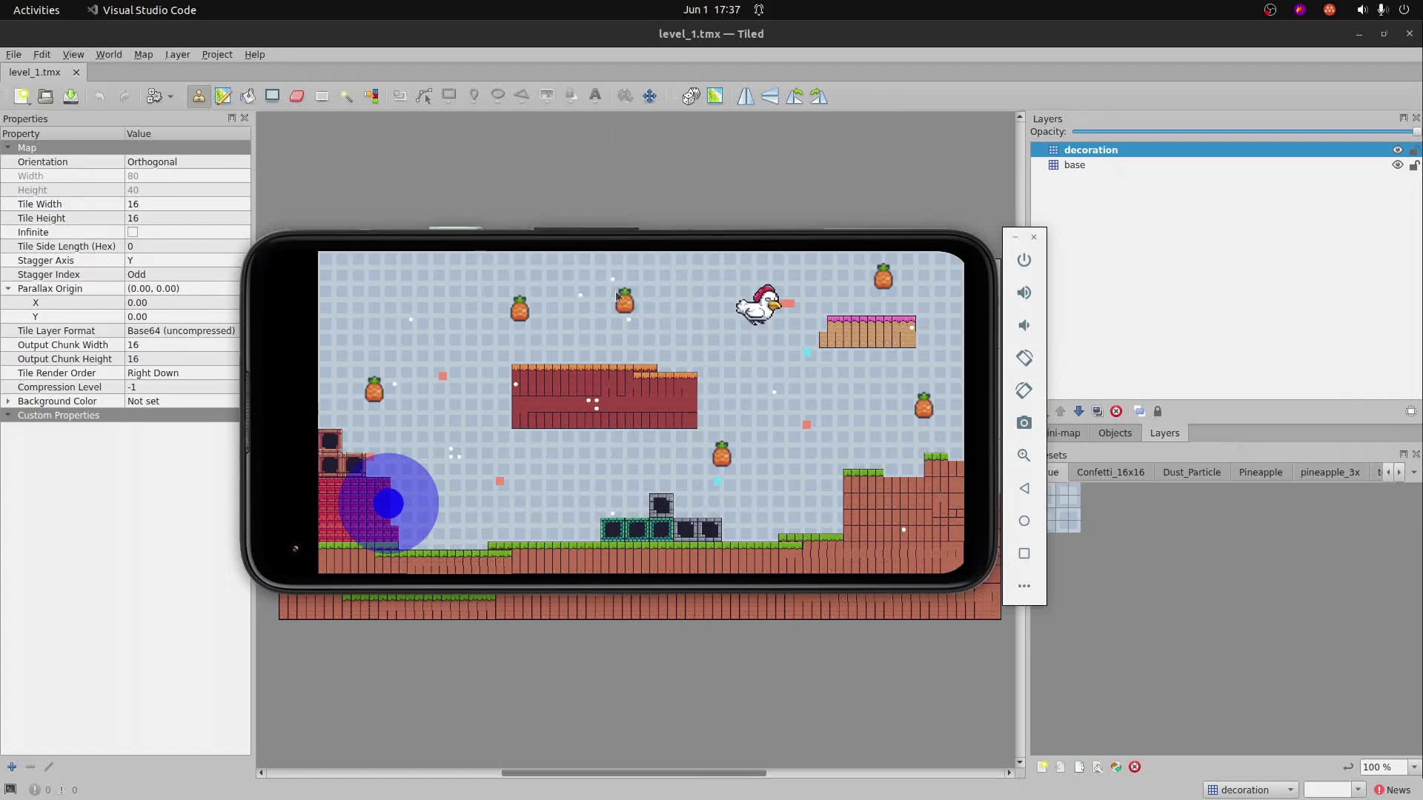
{"action": "mouse_move", "coordinate": [392, 509]}
{"action": "left_mouse_down"}
{"action": "mouse_move", "coordinate": [384, 554]}
{"action": "mouse_move", "coordinate": [585, 536]}
{"action": "mouse_move", "coordinate": [548, 578]}
{"action": "mouse_move", "coordinate": [540, 499]}
{"action": "mouse_move", "coordinate": [393, 508]}
{"action": "left_mouse_up"}
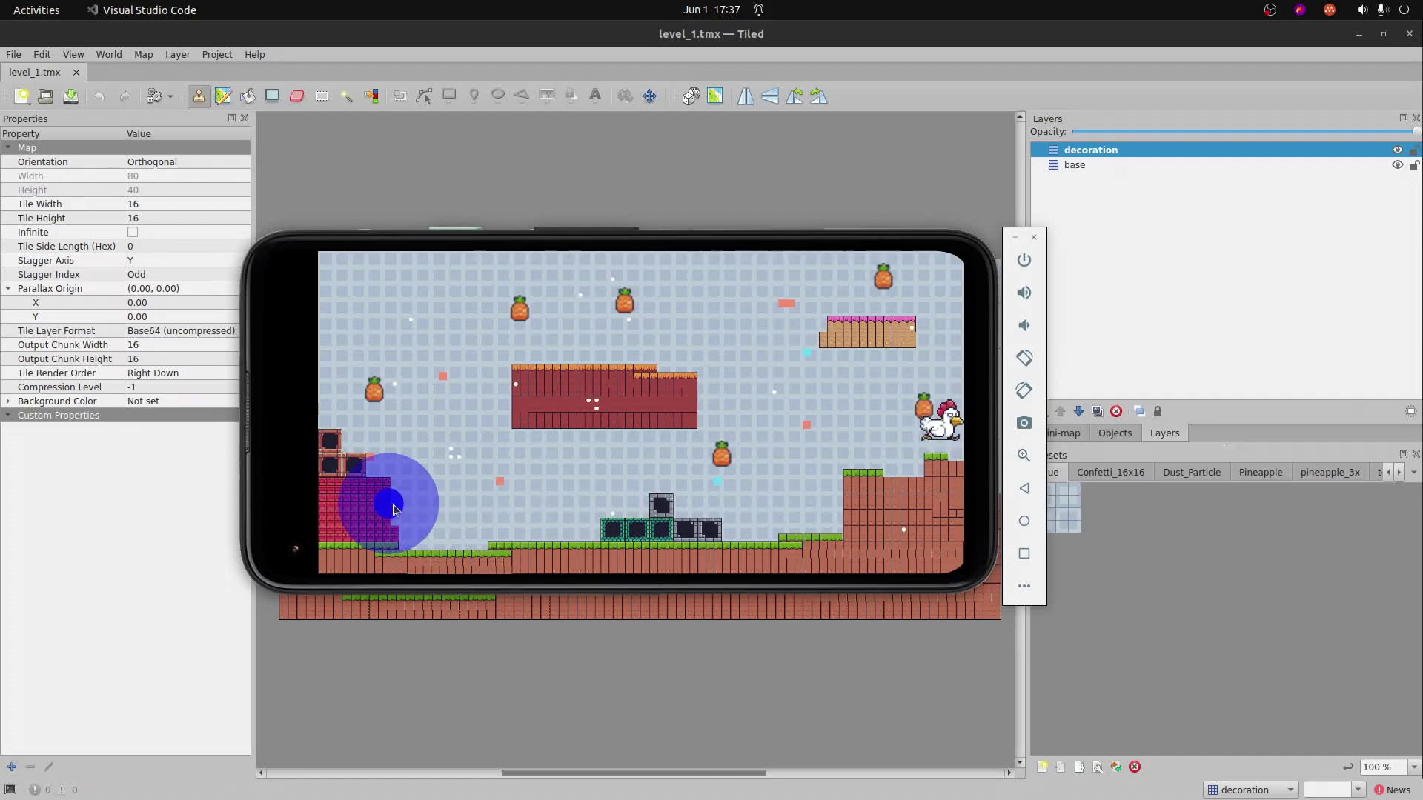
{"action": "left_click_drag", "start_coordinate": [855, 269], "coordinate": [1022, 302]}
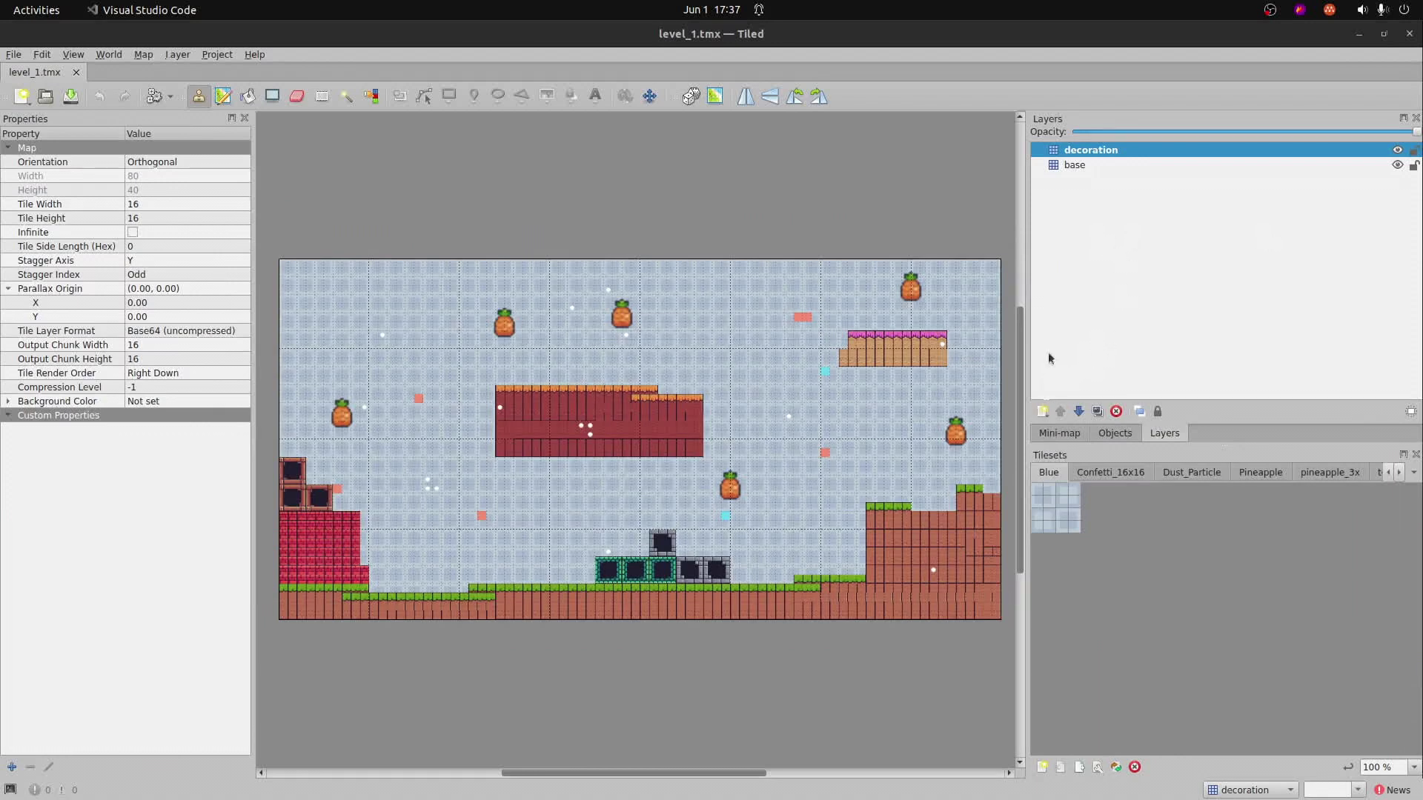
Add an object layer named "Obstacles" to the level_1.tmx map
{"action": "left_click", "coordinate": [1045, 417]}
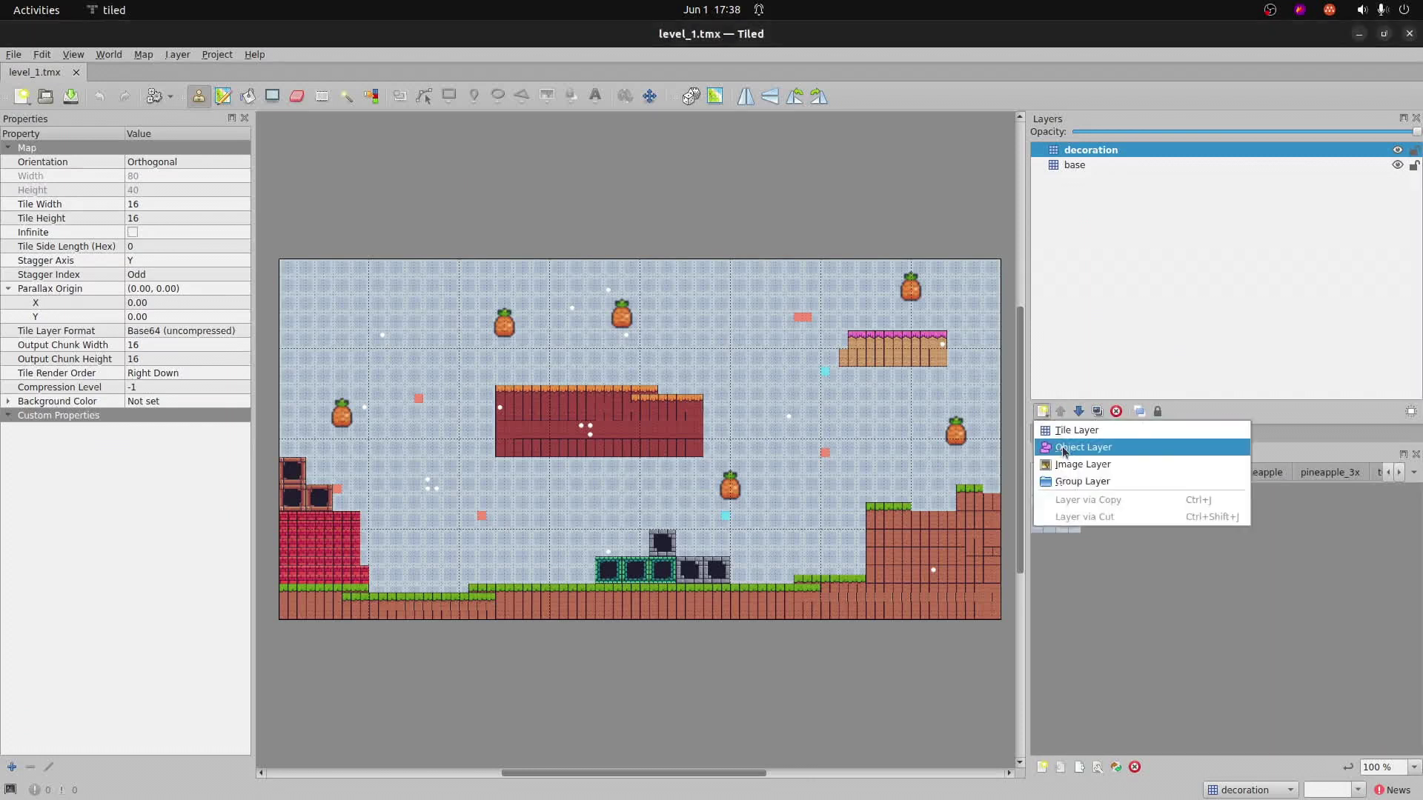
{"action": "left_click", "coordinate": [1128, 446]}
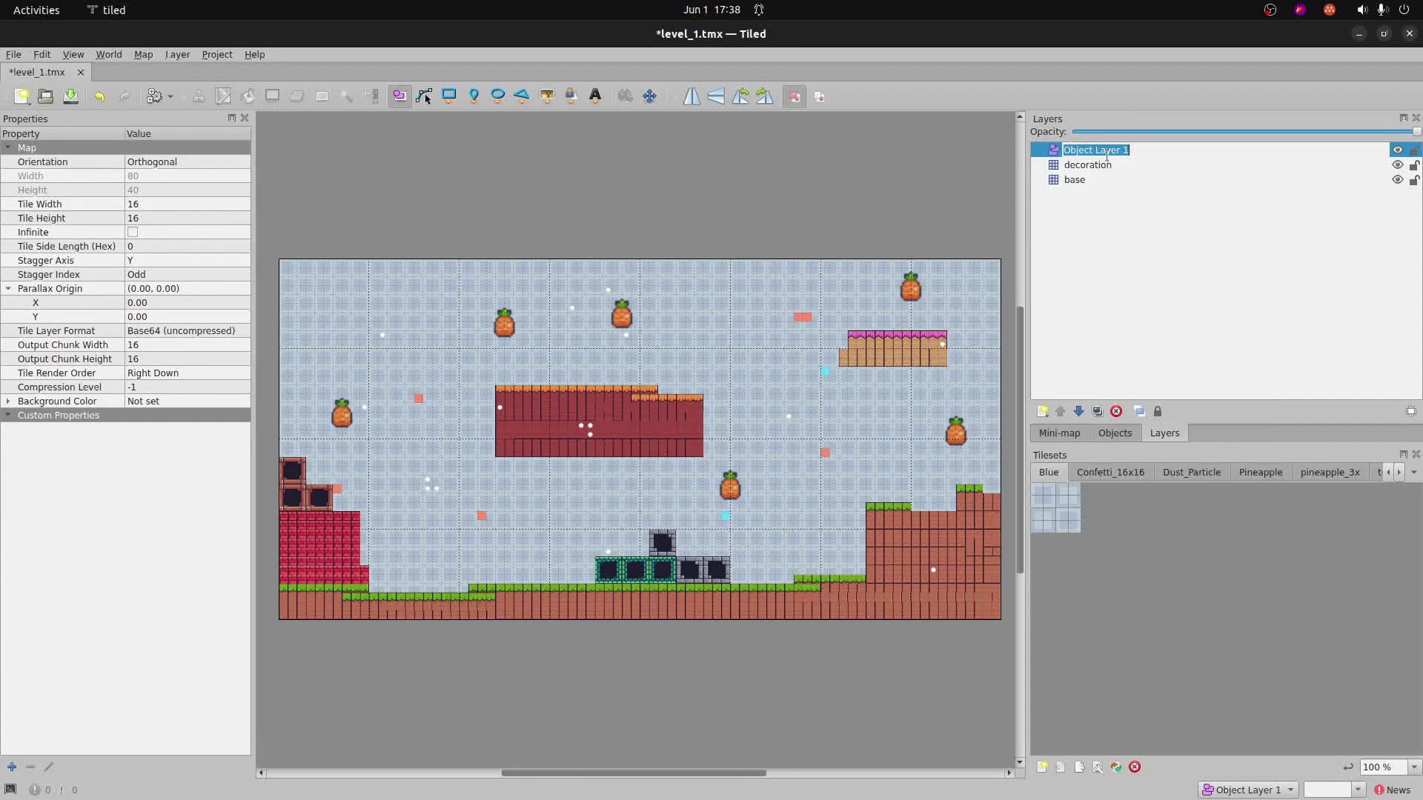
{"action": "type", "text": "Obstacles"}
{"action": "key", "text": "Return"}
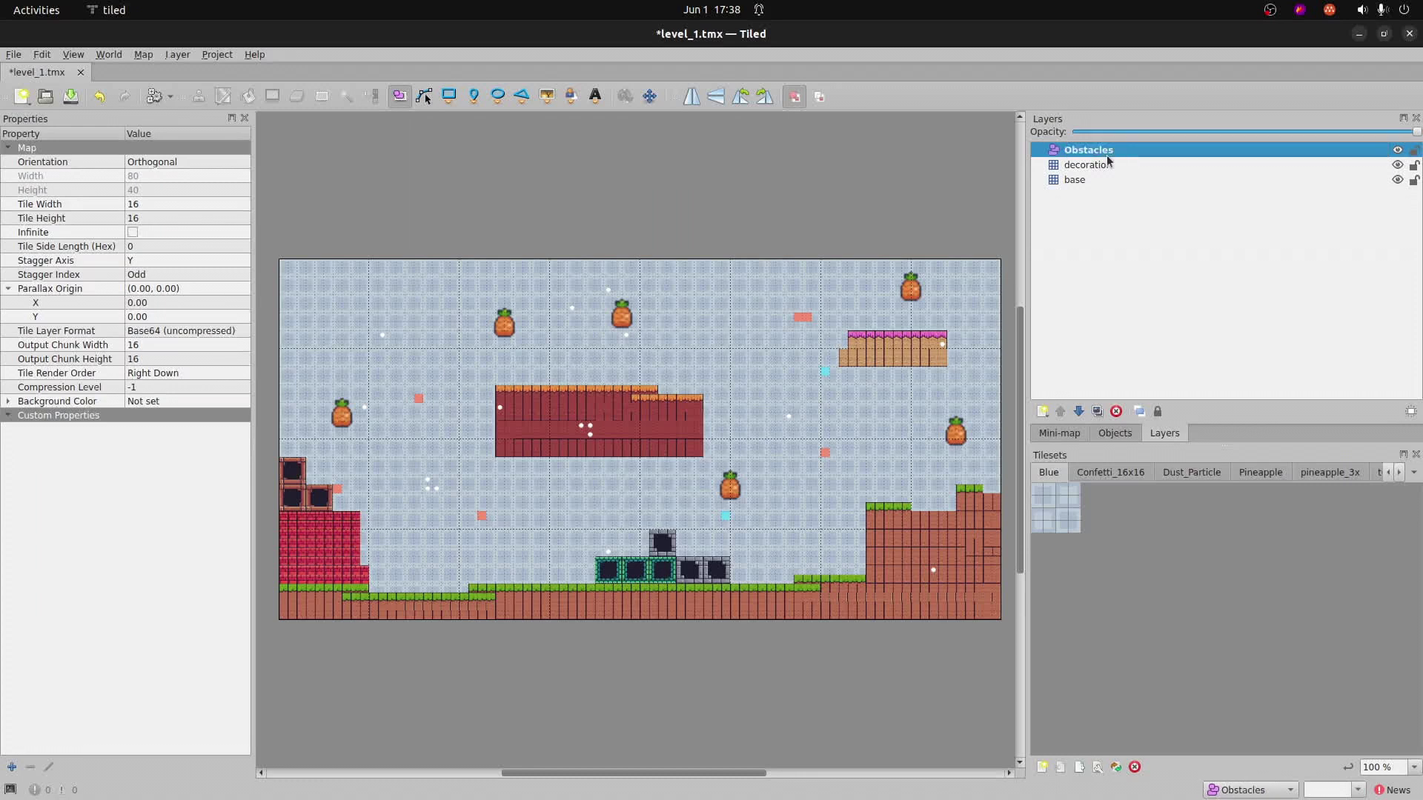
Add a second object layer named "Fruit" above the Obstacles layer
{"action": "left_click", "coordinate": [1043, 411]}
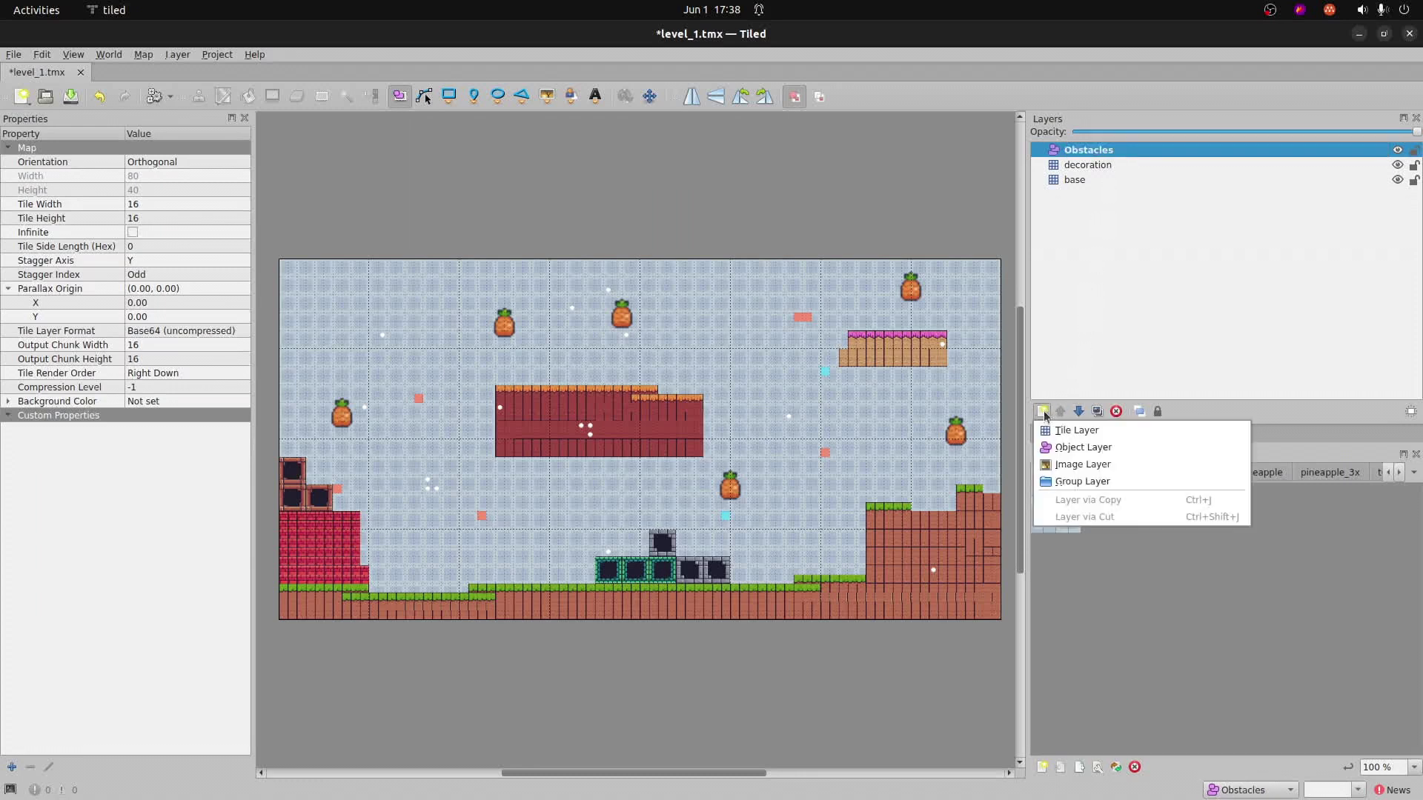
{"action": "left_click", "coordinate": [1078, 447]}
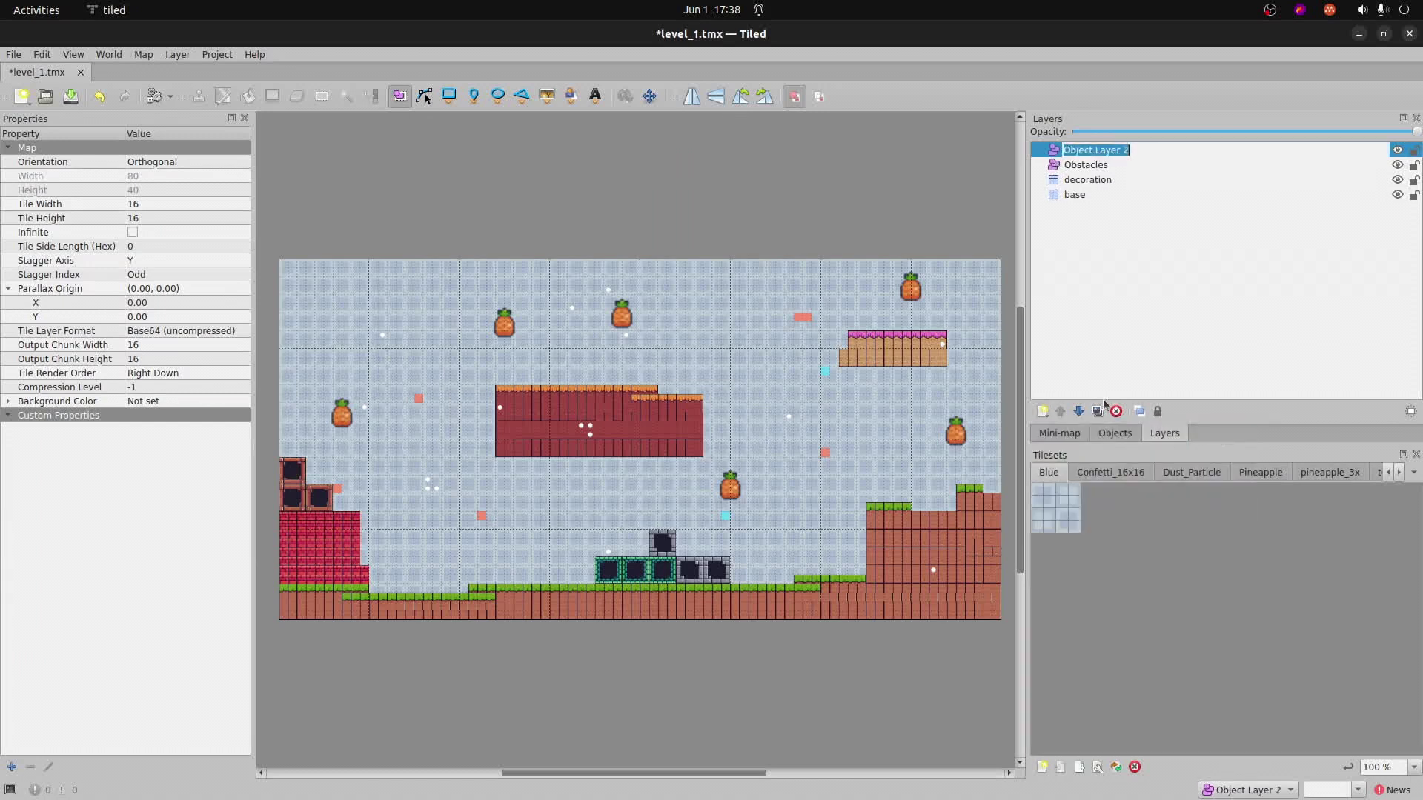
{"action": "type", "text": "Fruit"}
{"action": "key", "text": "Return"}
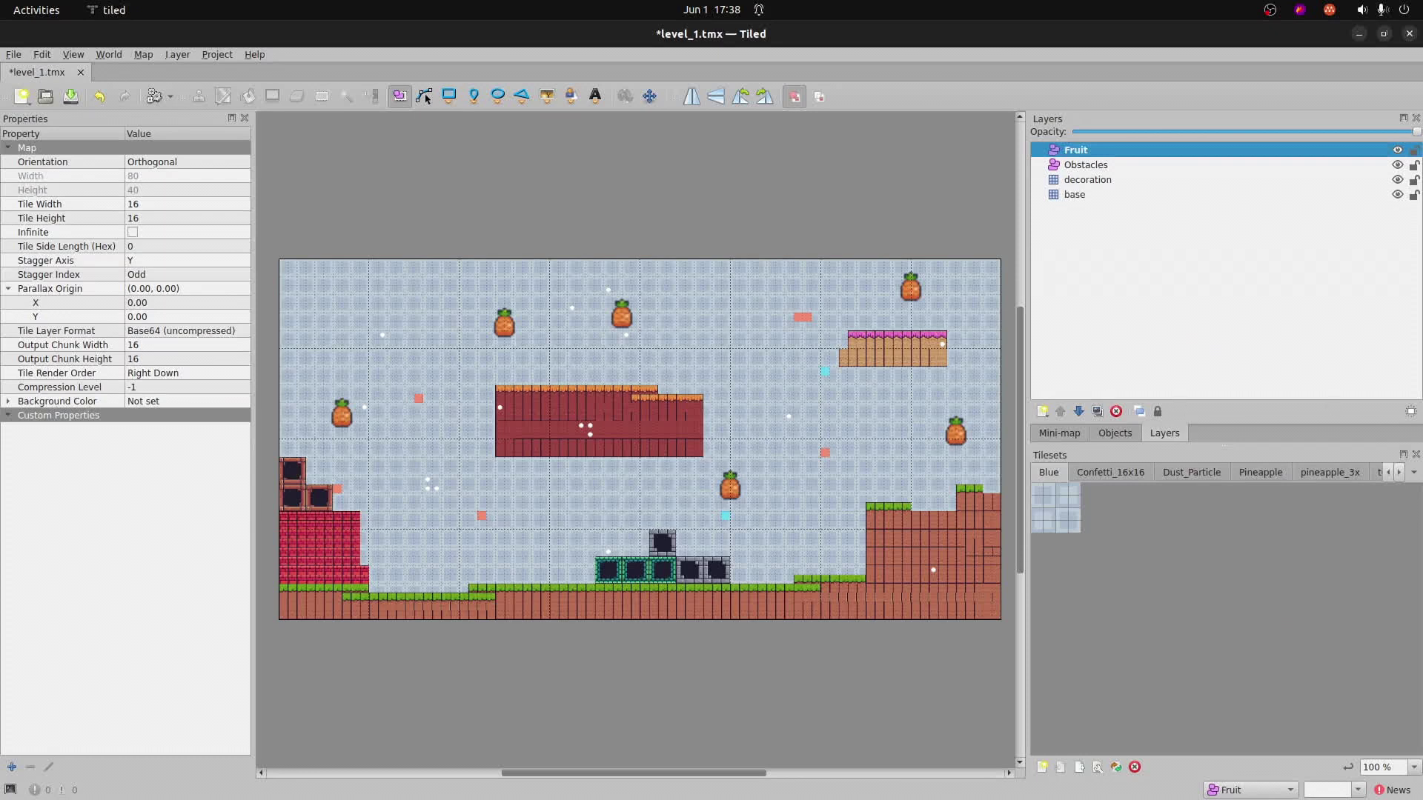
{"action": "key", "text": "alt+Tab"}
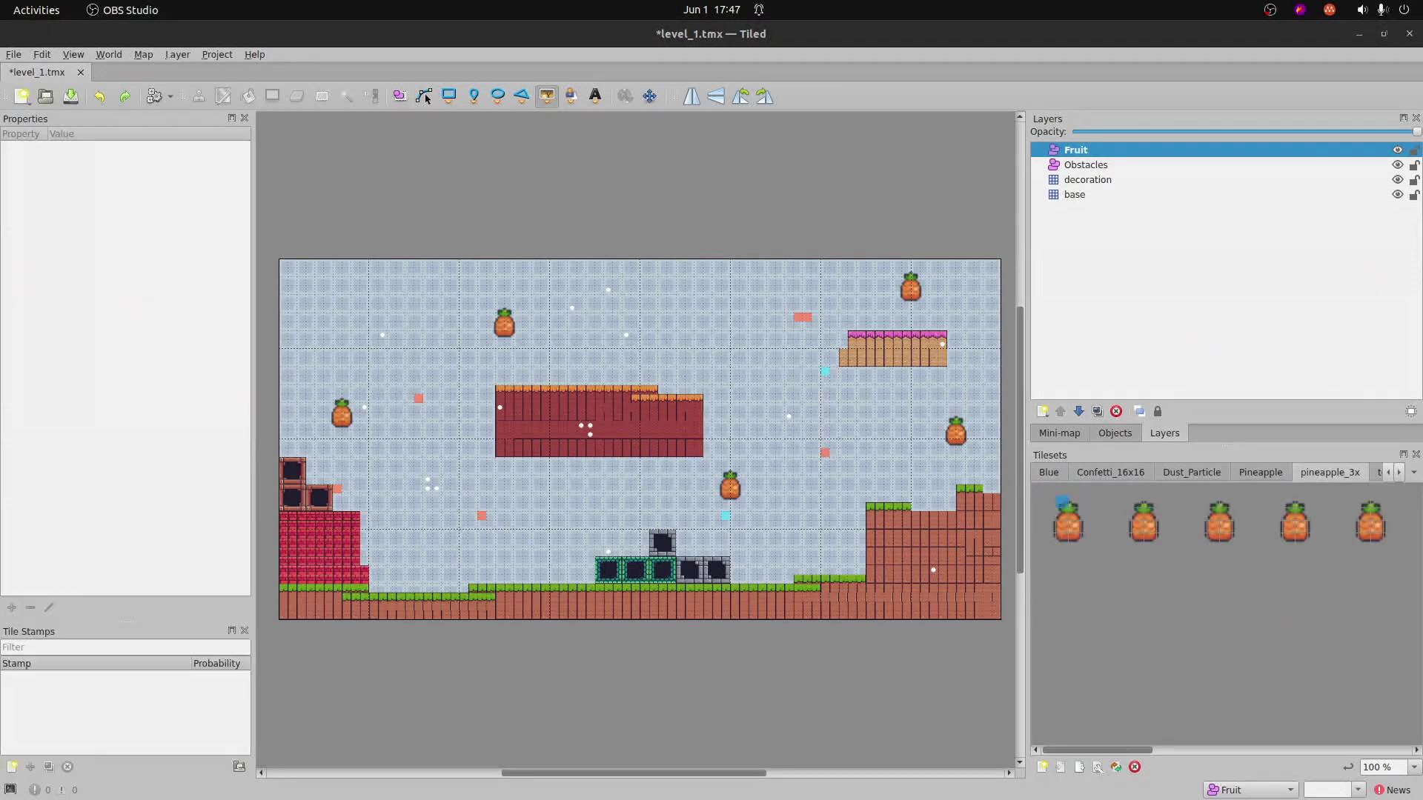
Erase the five remaining pineapples from the decoration layer
{"action": "left_click", "coordinate": [1107, 180]}
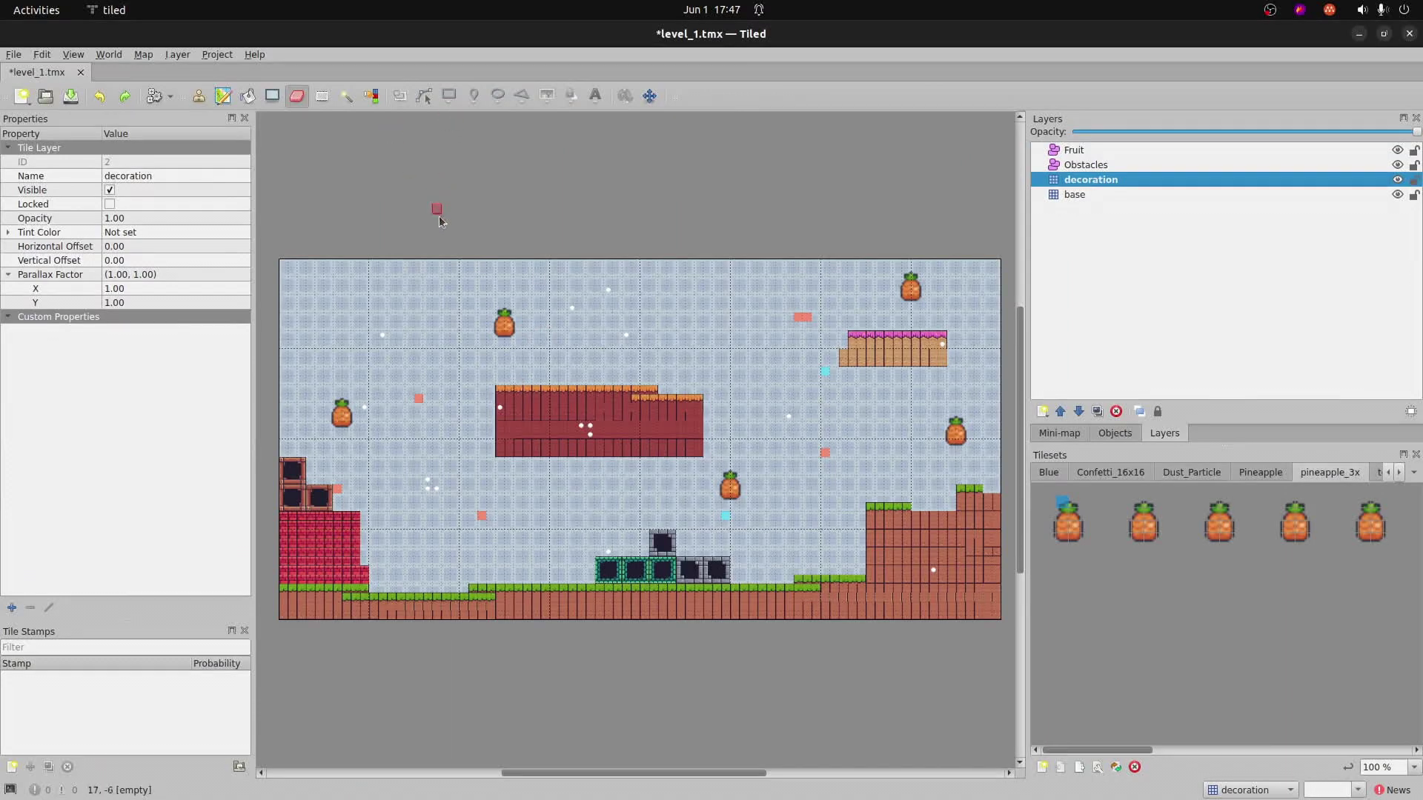
{"action": "left_click", "coordinate": [491, 312]}
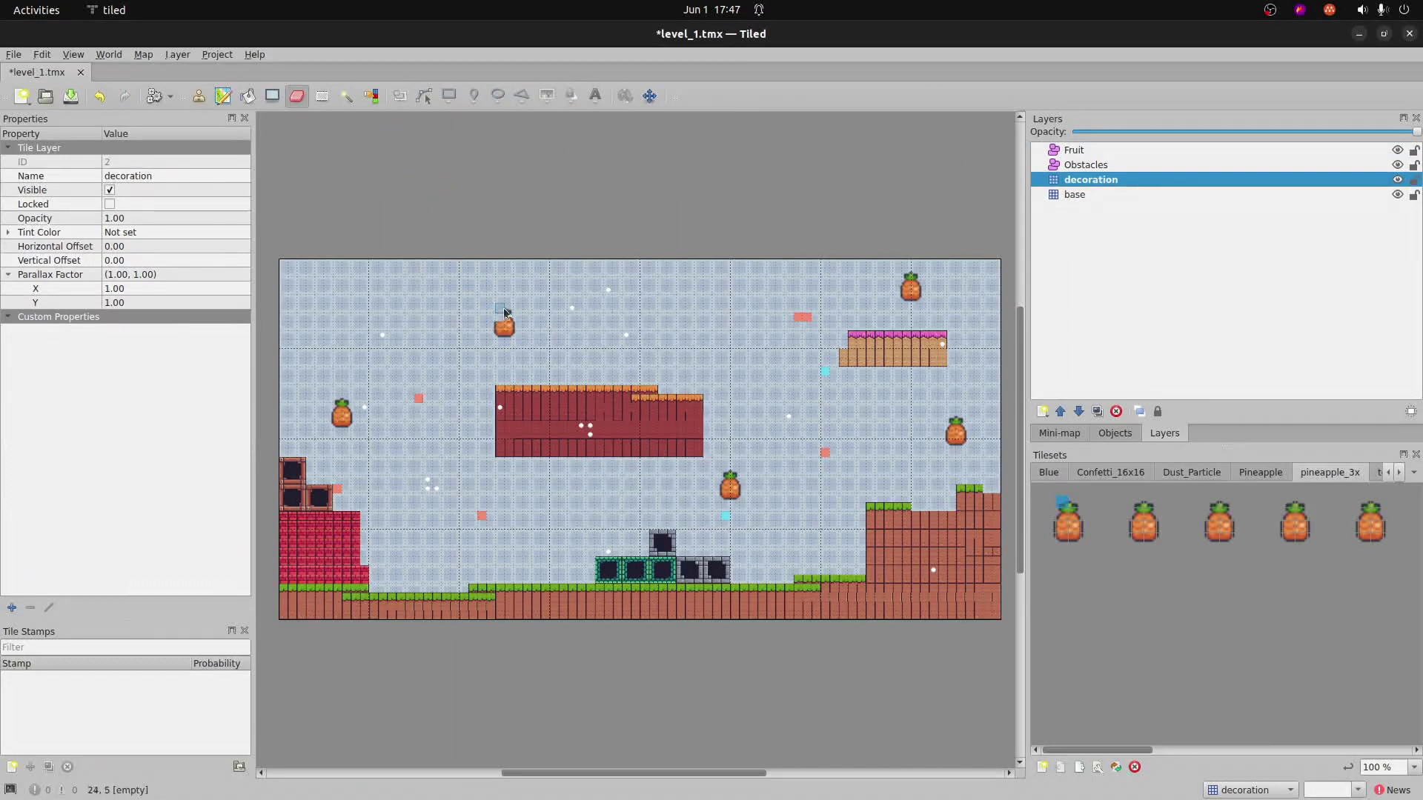
{"action": "left_click_drag", "start_coordinate": [501, 321], "coordinate": [516, 334]}
{"action": "left_click", "coordinate": [335, 421]}
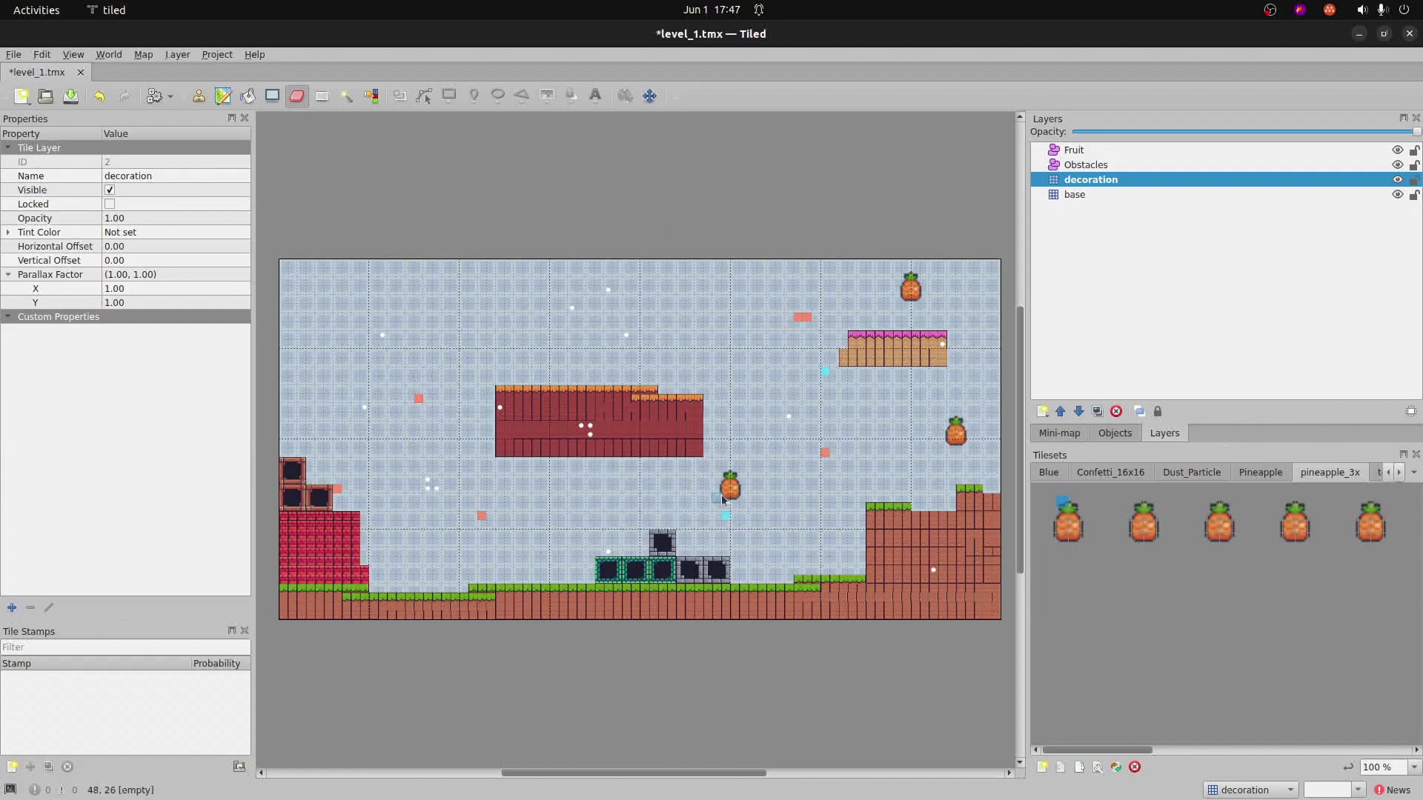
{"action": "left_click_drag", "start_coordinate": [722, 501], "coordinate": [731, 478]}
{"action": "left_click", "coordinate": [738, 495]}
{"action": "left_click_drag", "start_coordinate": [938, 429], "coordinate": [950, 436]}
{"action": "left_click", "coordinate": [944, 443]}
{"action": "mouse_move", "coordinate": [917, 282]}
{"action": "left_mouse_down"}
{"action": "mouse_move", "coordinate": [912, 302]}
{"action": "mouse_move", "coordinate": [908, 277]}
{"action": "left_mouse_up"}
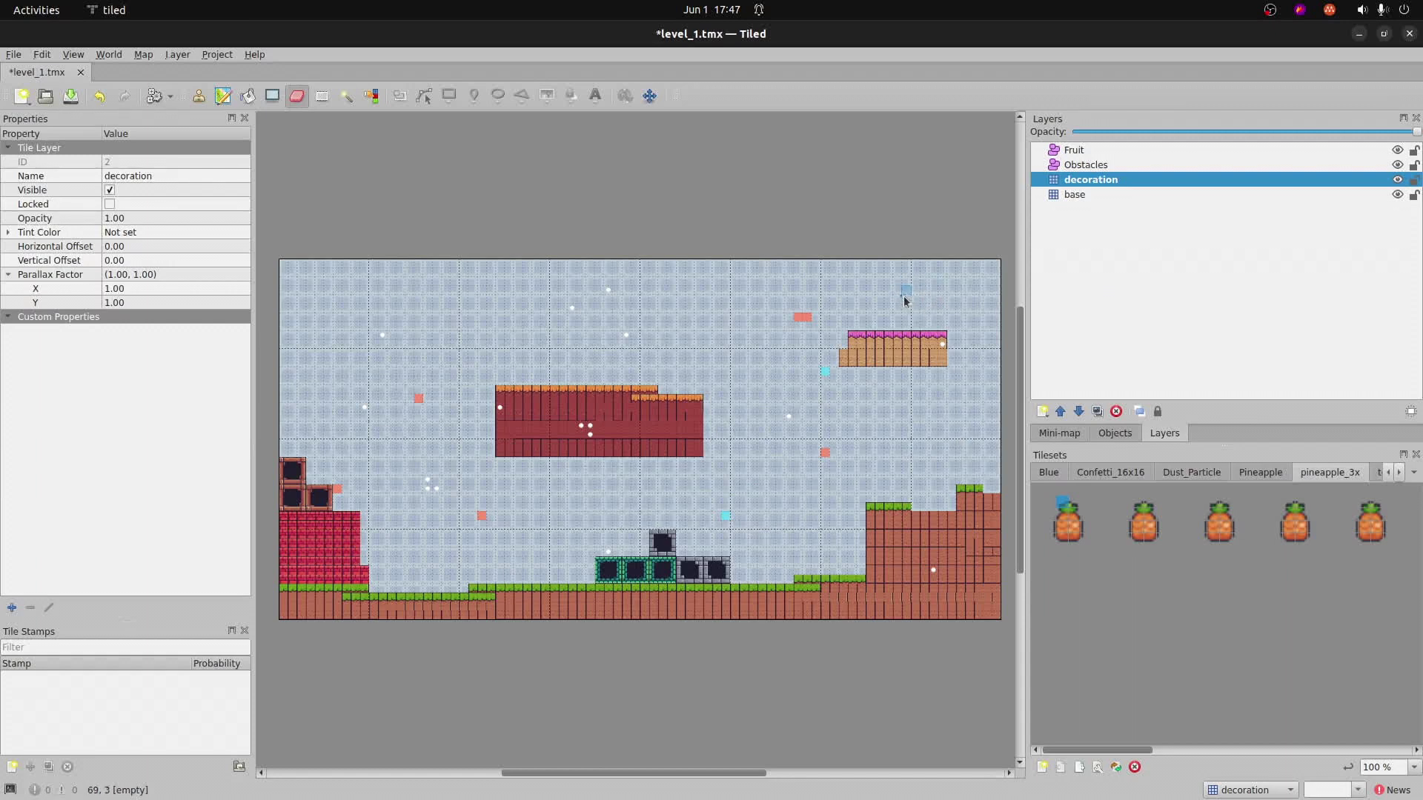
Add a tile layer named "InvisibleFruit" directly above the decoration layer
{"action": "left_click", "coordinate": [1042, 412]}
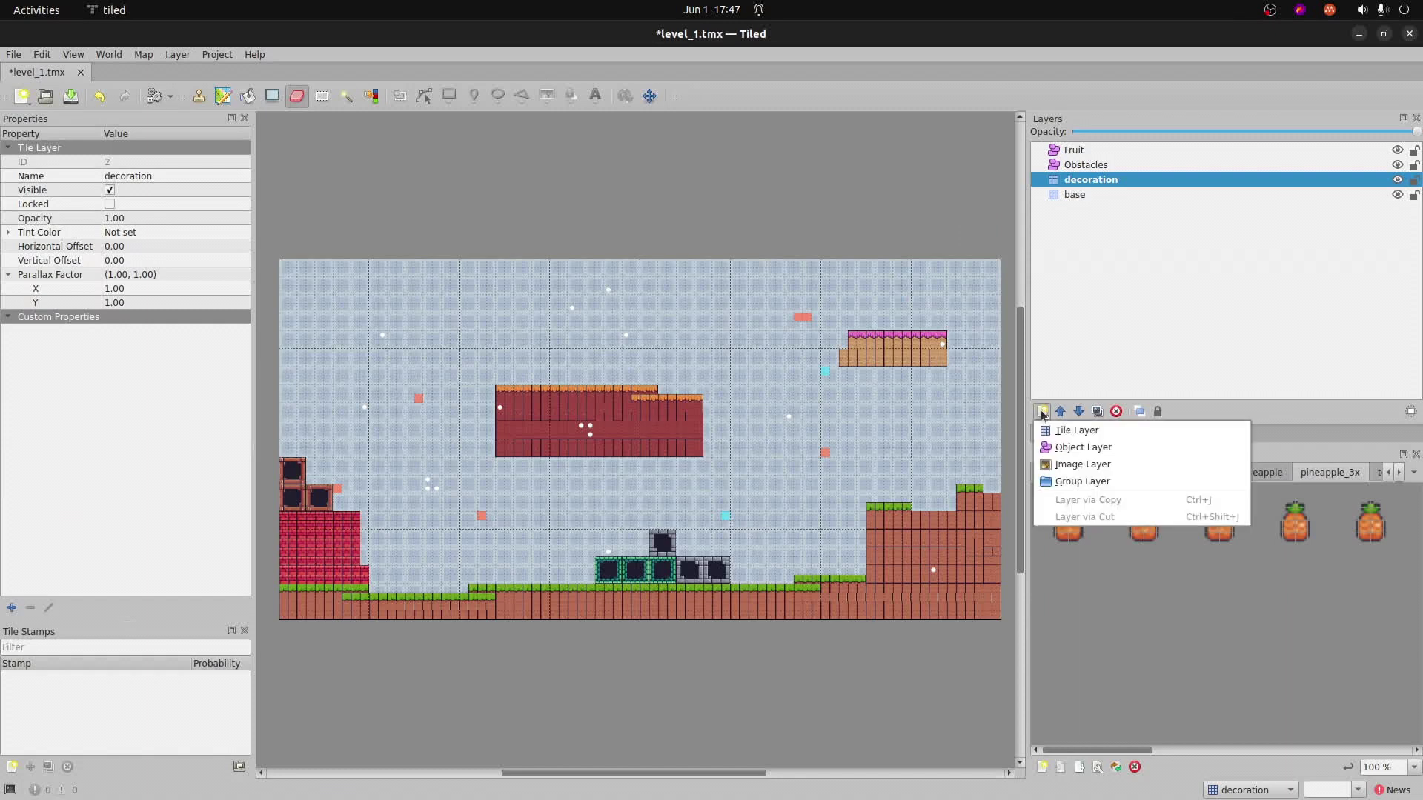
{"action": "left_click", "coordinate": [1083, 429]}
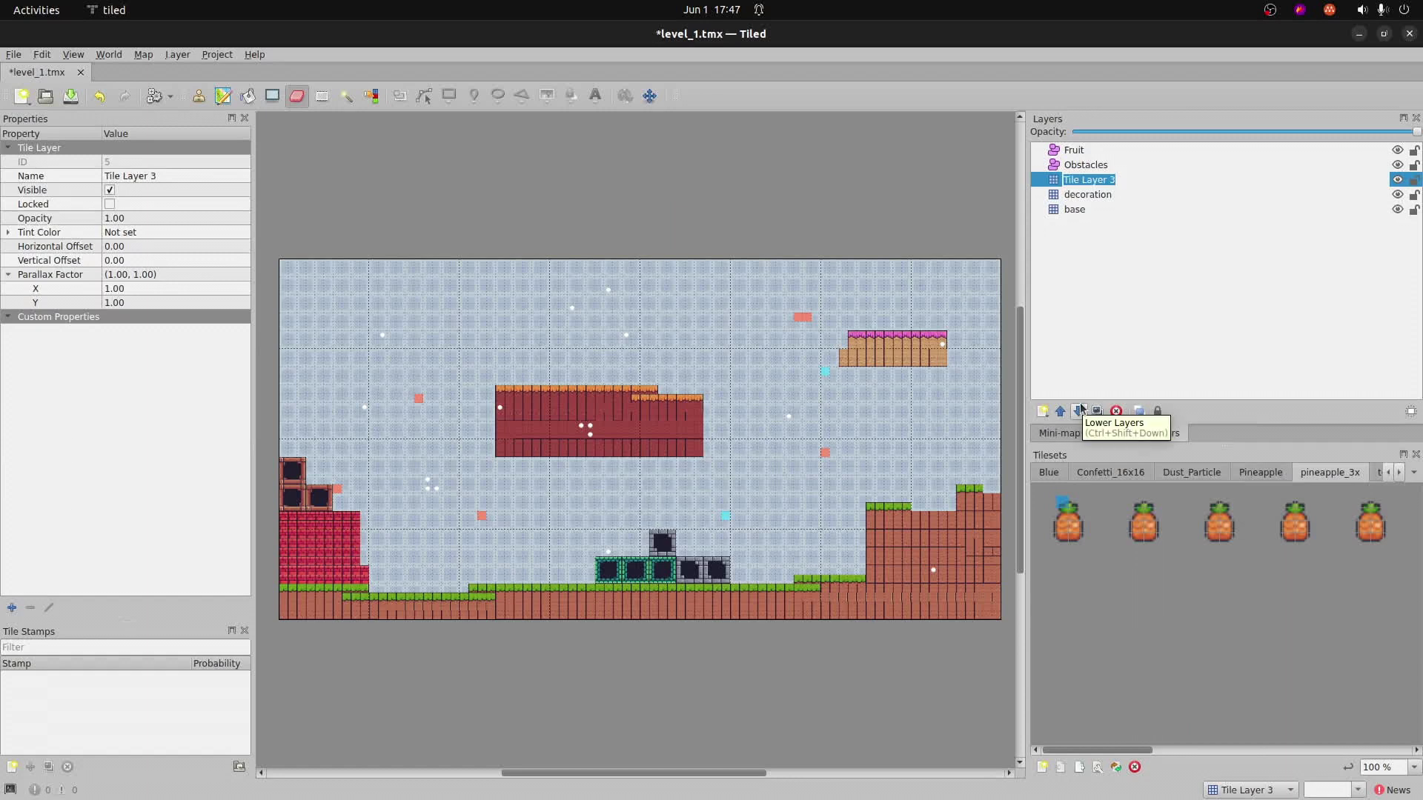
{"action": "type", "text": "Fruit"}
{"action": "key", "text": "Return"}
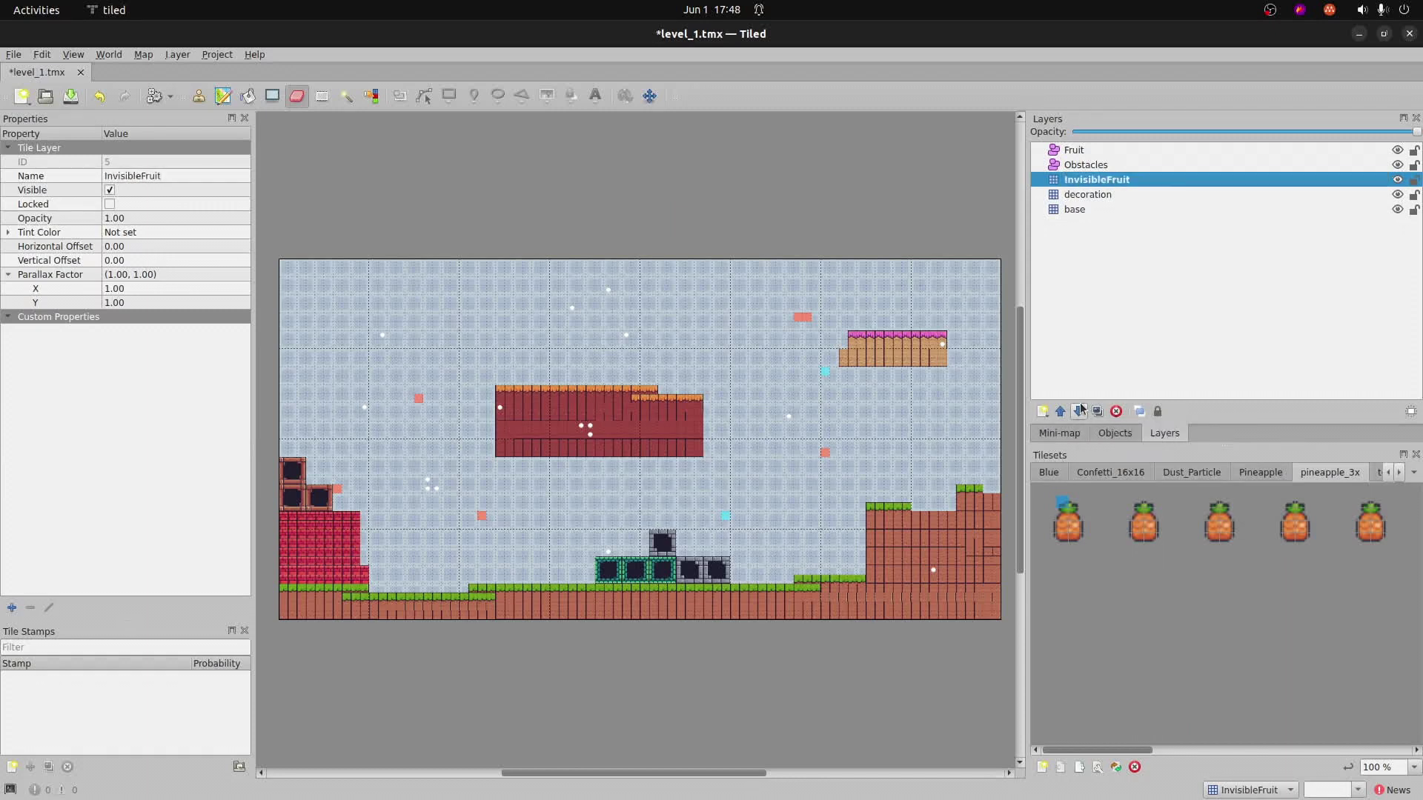
Stamp eight pineapples from the pineapple_3x tileset across the map on the InvisibleFruit layer, above the platforms, crates and ground
{"action": "left_click", "coordinate": [1059, 510]}
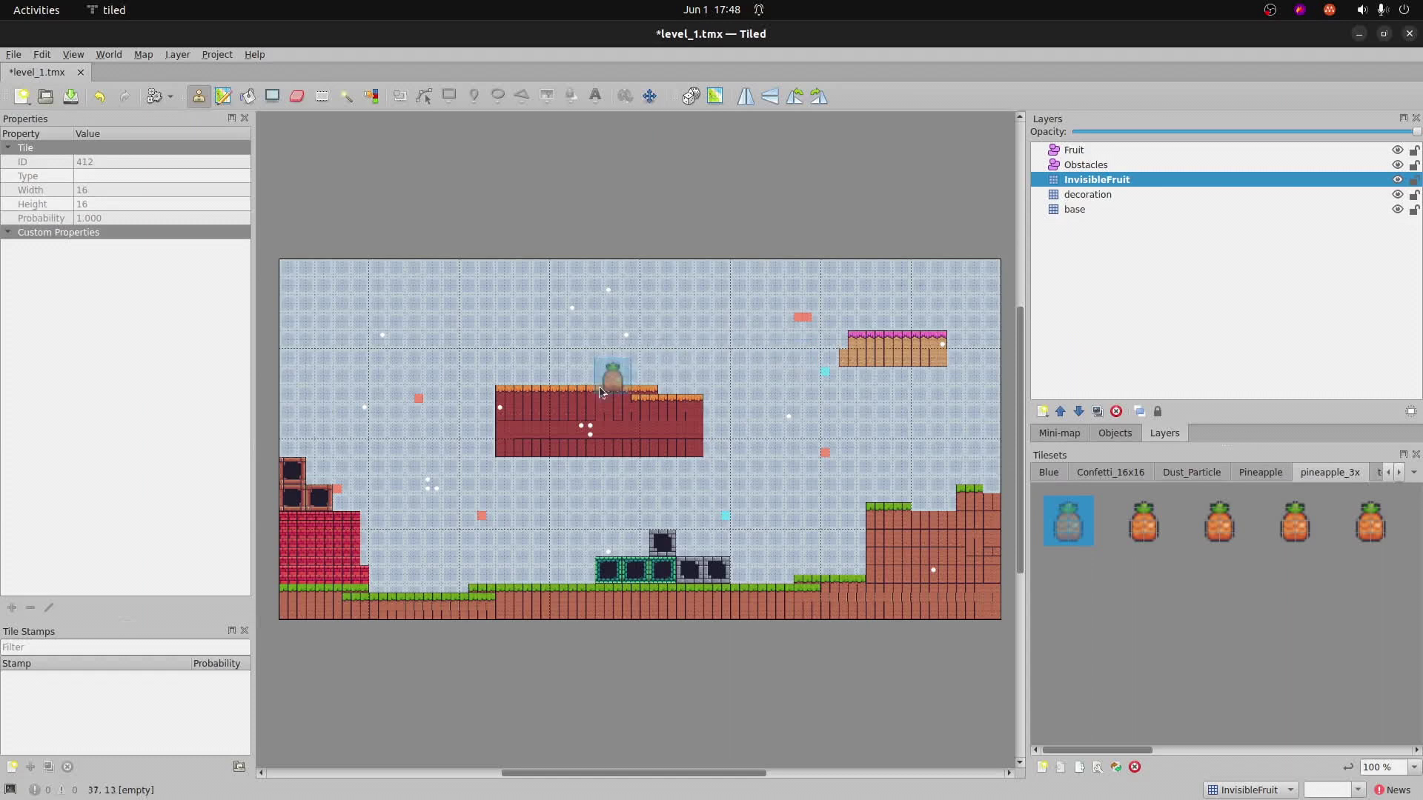
{"action": "left_click", "coordinate": [530, 327]}
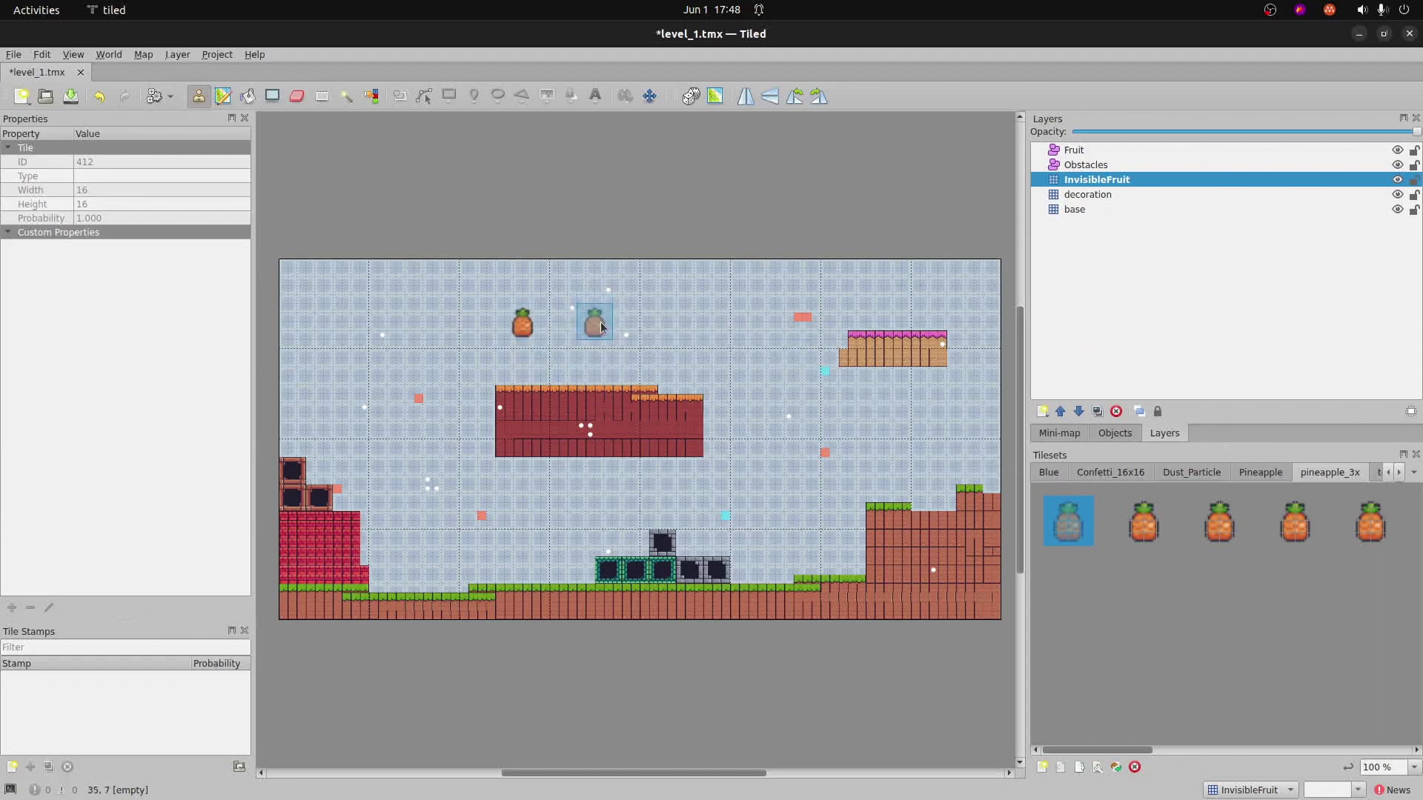
{"action": "left_click", "coordinate": [656, 331]}
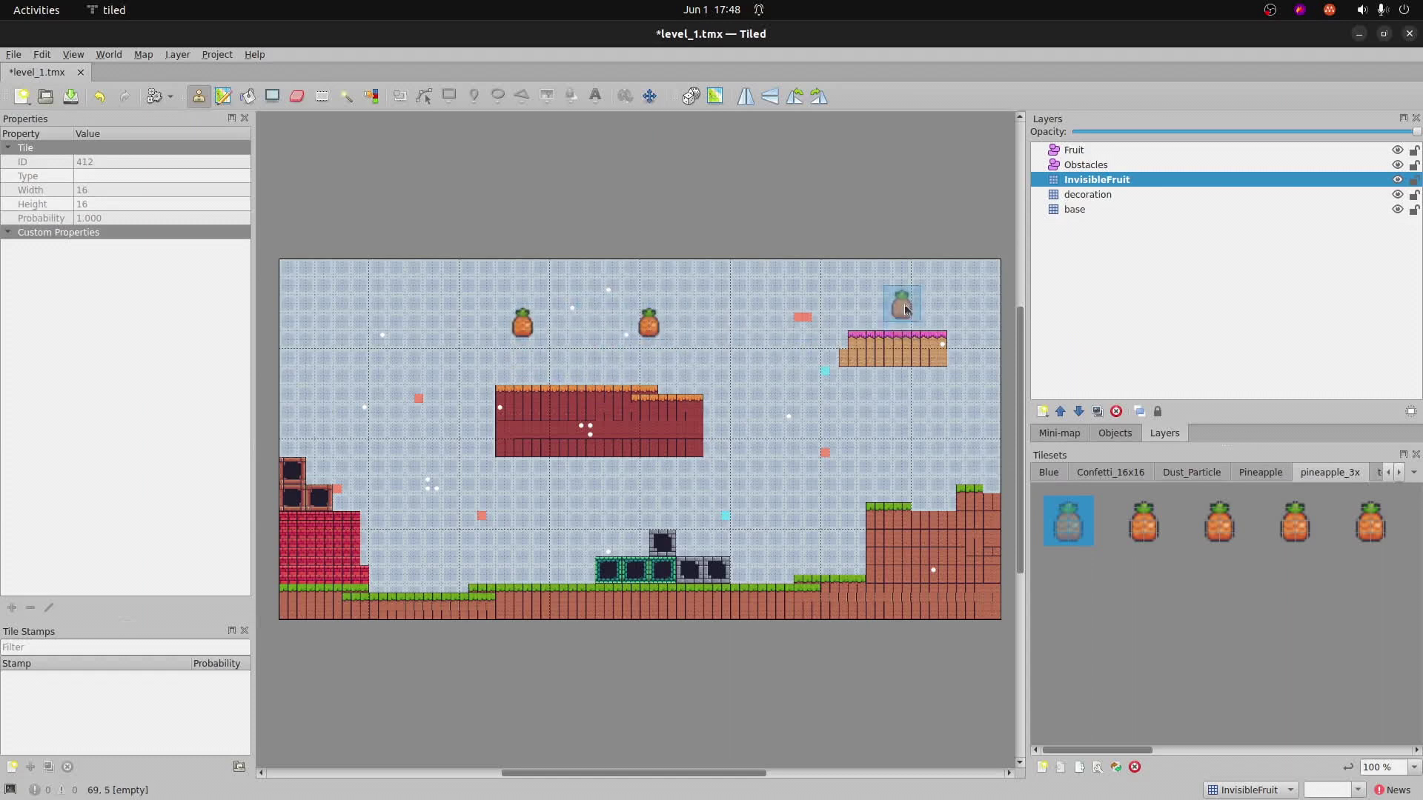
{"action": "left_click", "coordinate": [895, 296]}
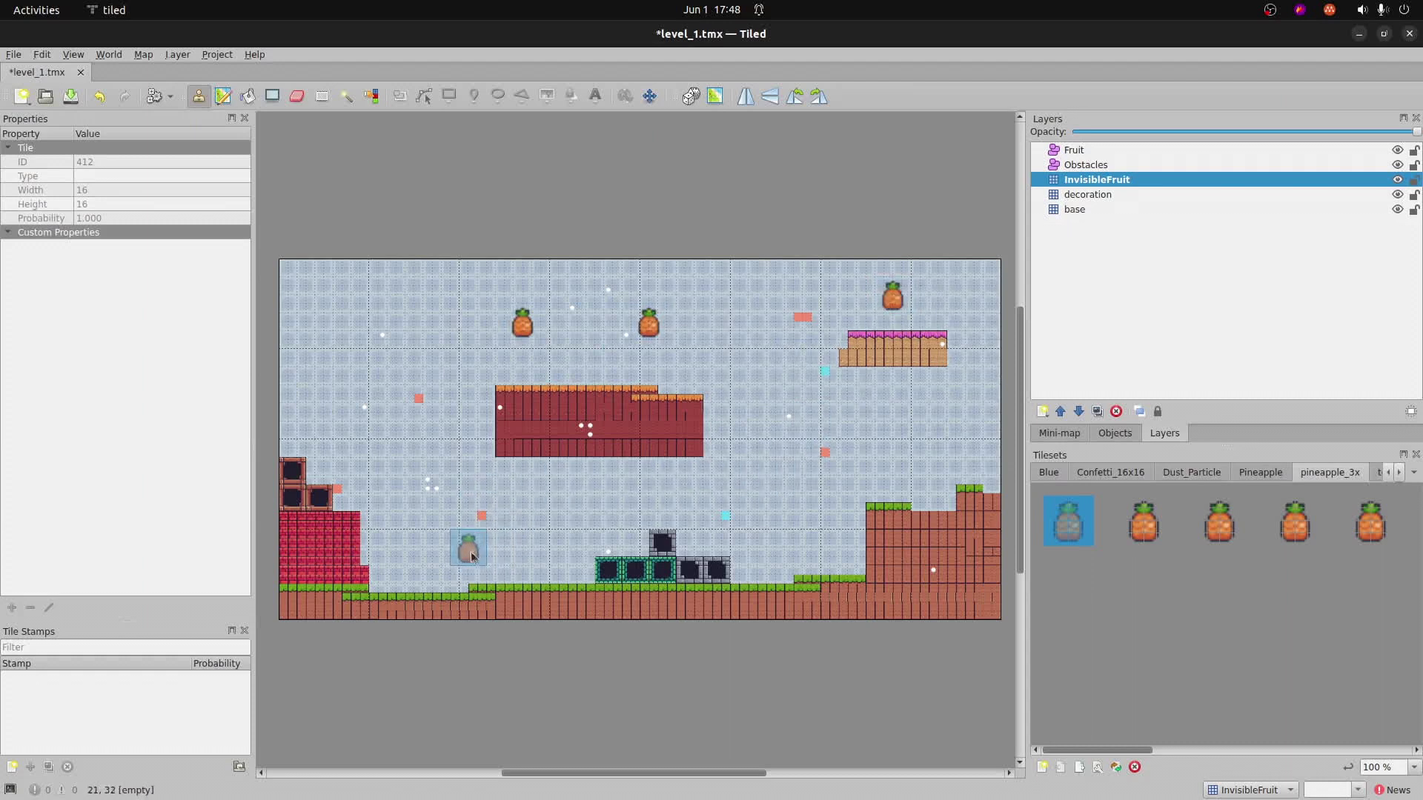
{"action": "left_click", "coordinate": [529, 545]}
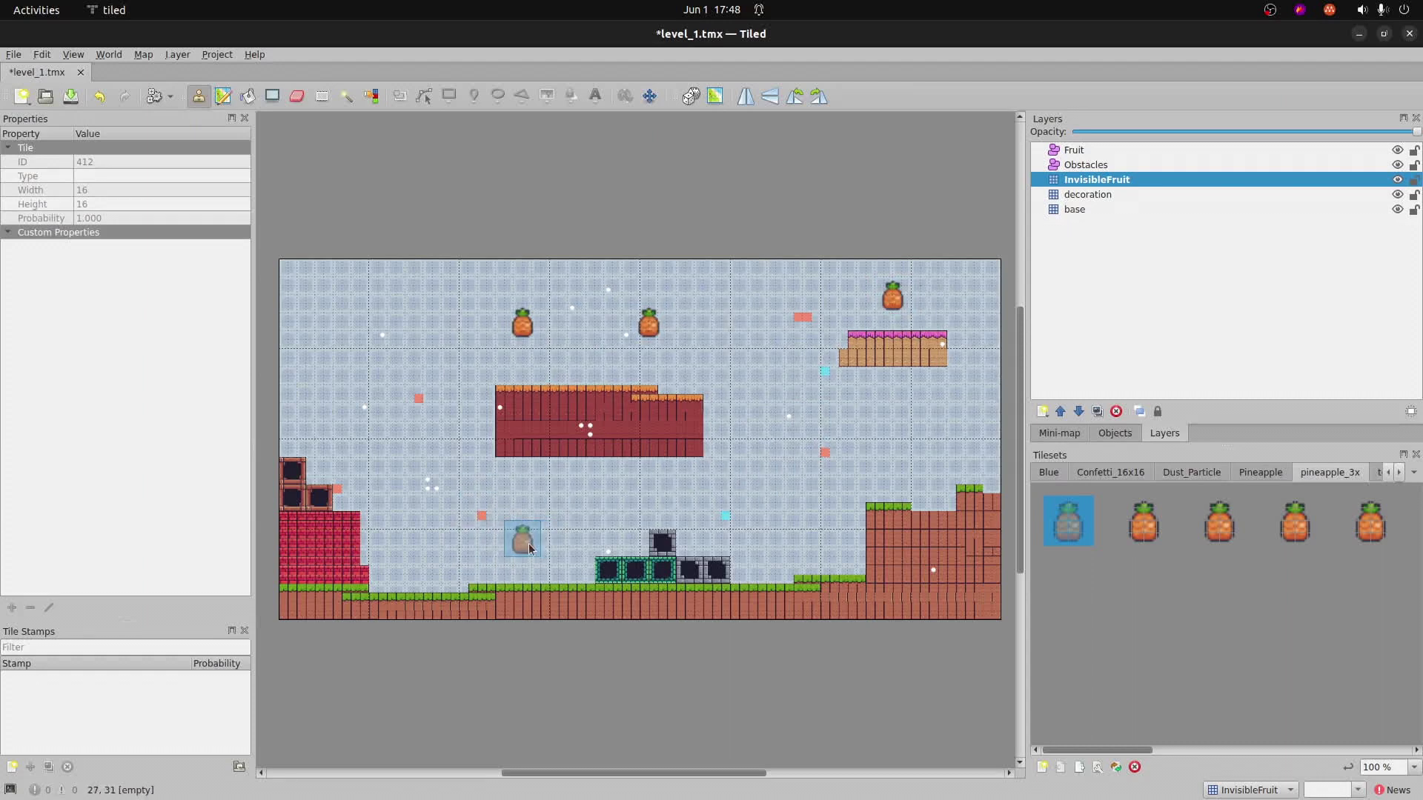
{"action": "left_click", "coordinate": [675, 489]}
{"action": "left_click", "coordinate": [897, 465]}
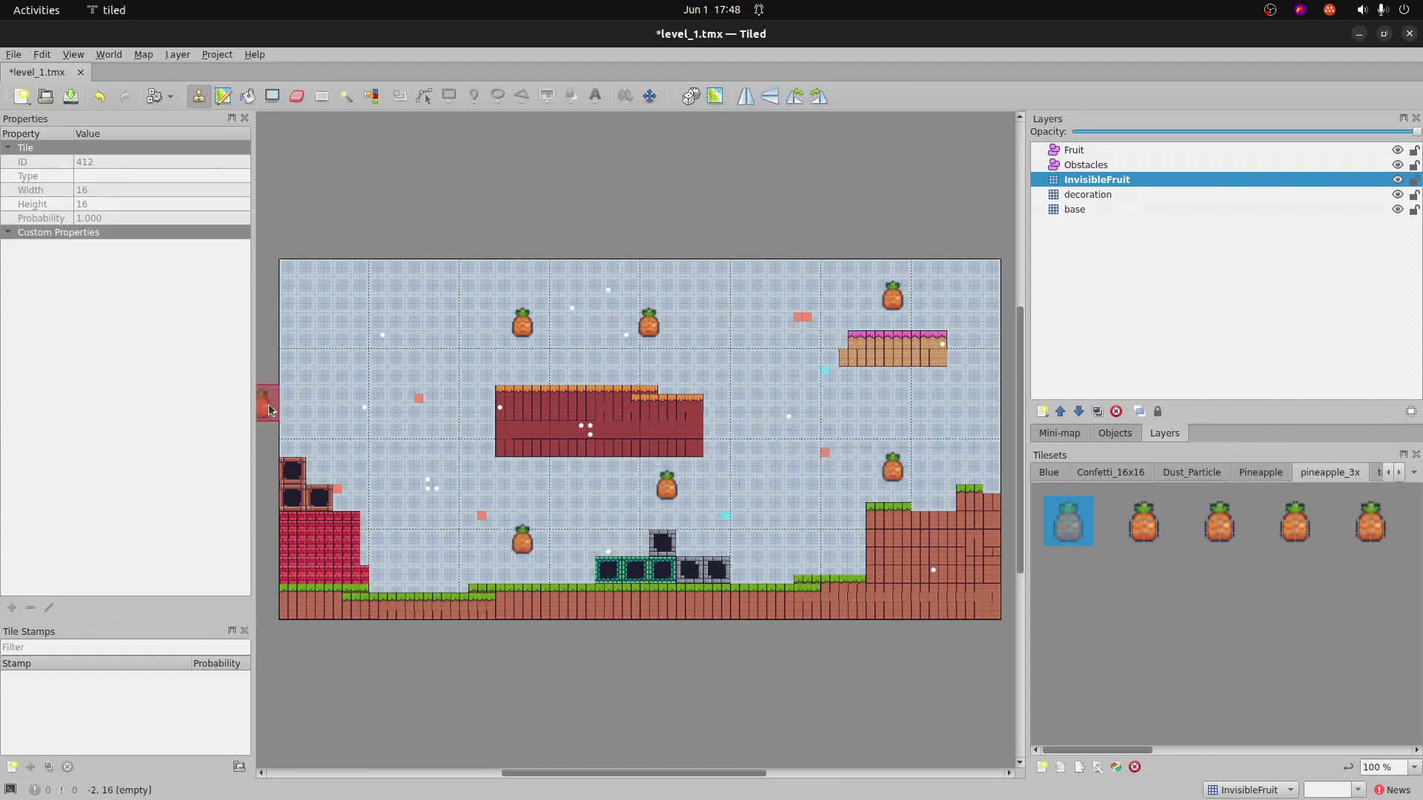
{"action": "left_click", "coordinate": [319, 431]}
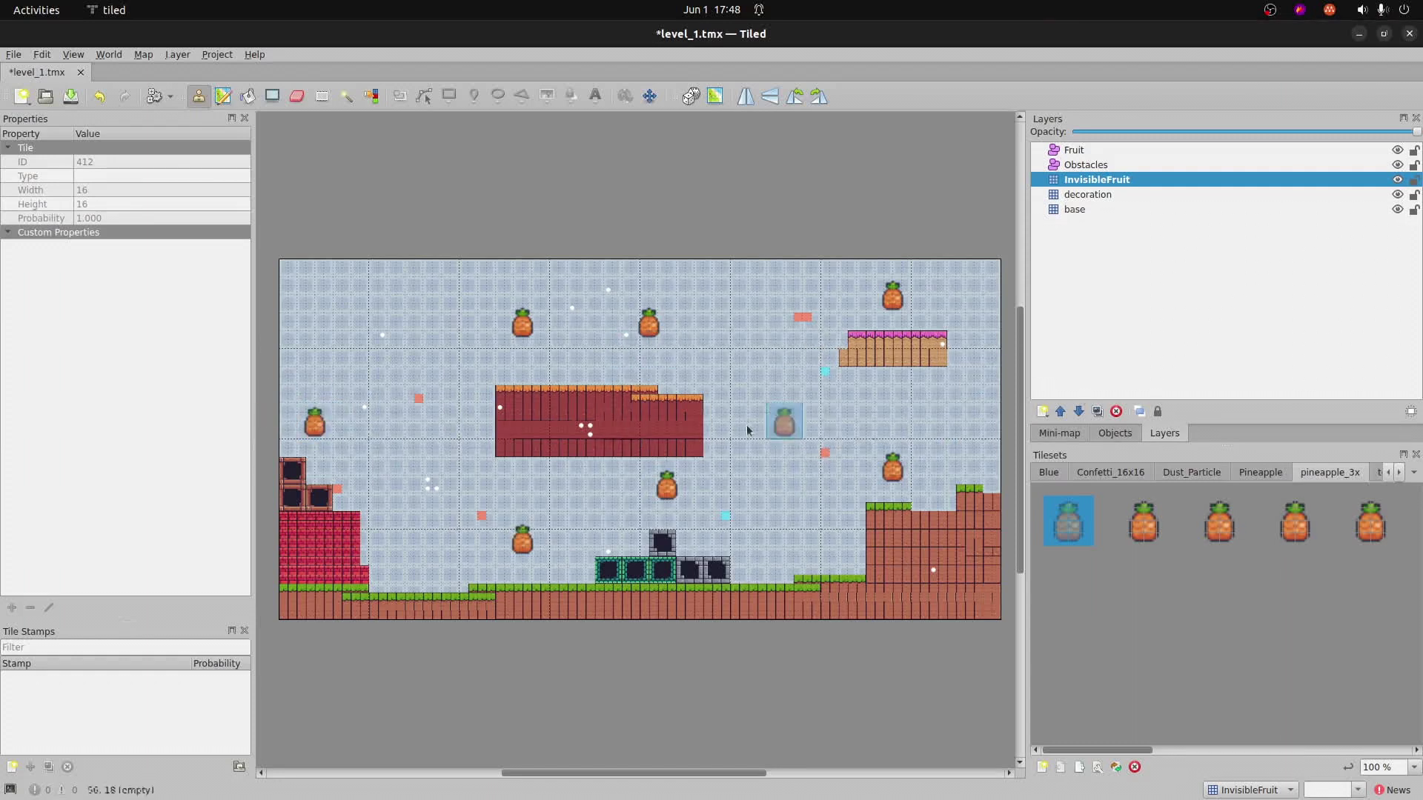
{"action": "left_click", "coordinate": [434, 379]}
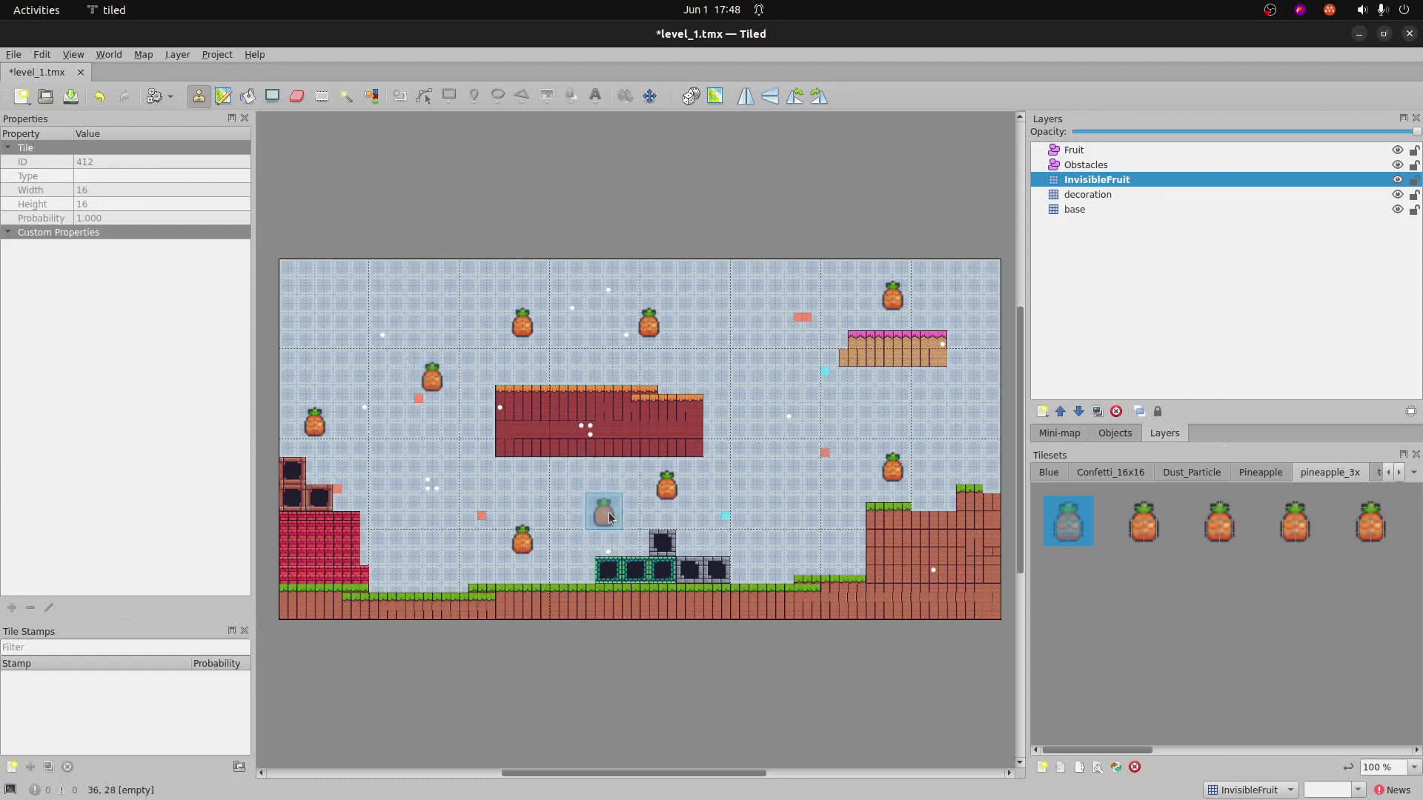
Draw a rectangle object tightly around each of the eight pineapples on the Fruit object layer, each about 30–41 by 52–60 px
{"action": "left_click", "coordinate": [1087, 151]}
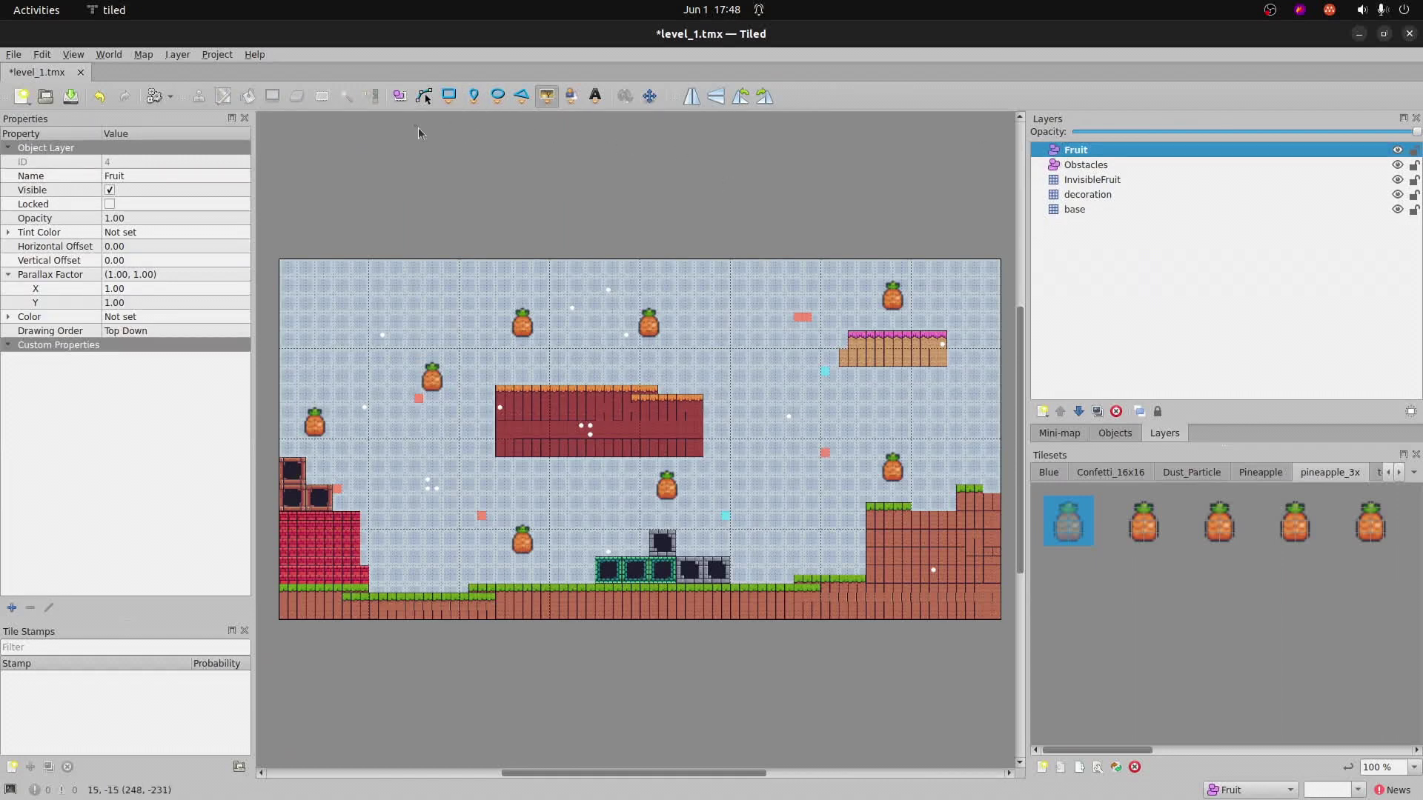
{"action": "left_click", "coordinate": [443, 97]}
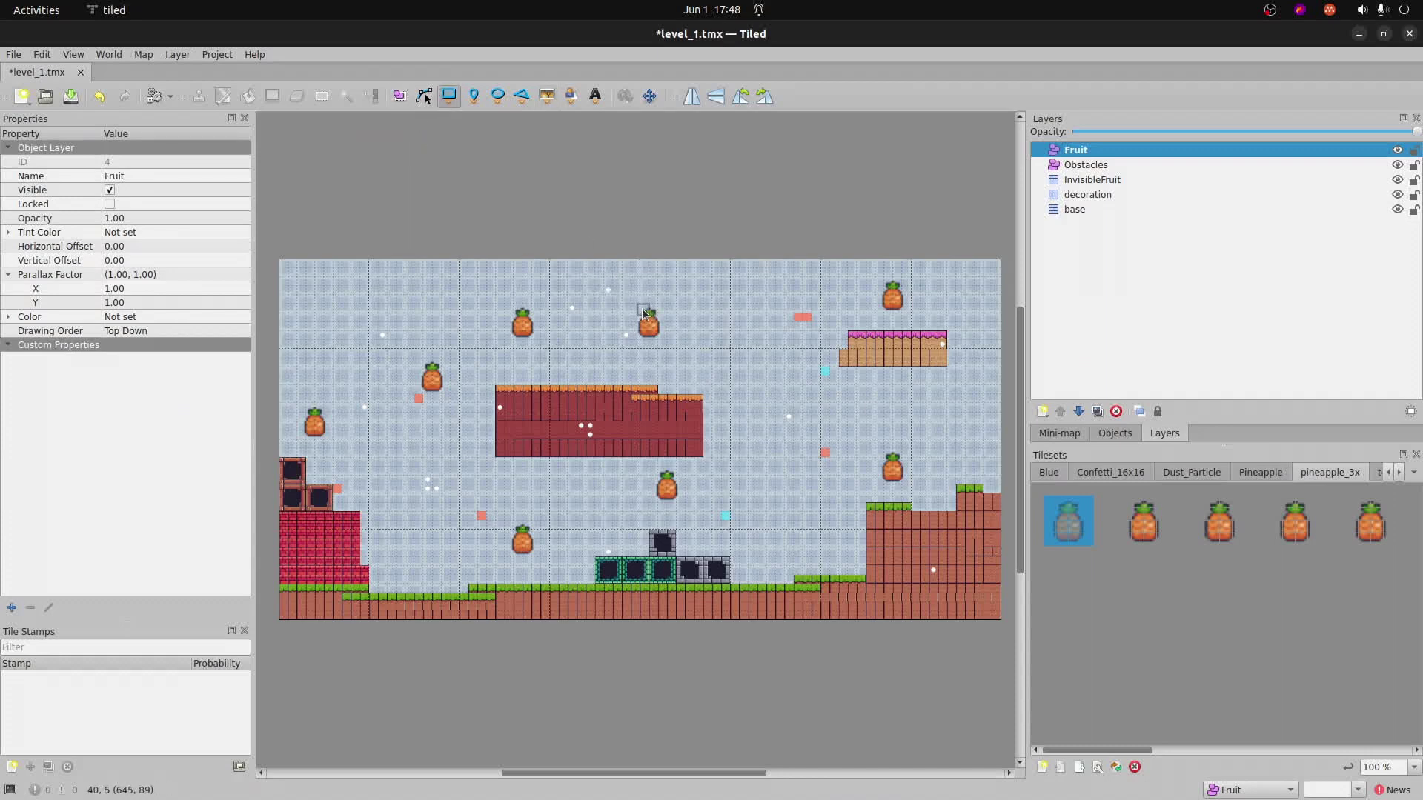
{"action": "left_click_drag", "start_coordinate": [641, 309], "coordinate": [658, 341]}
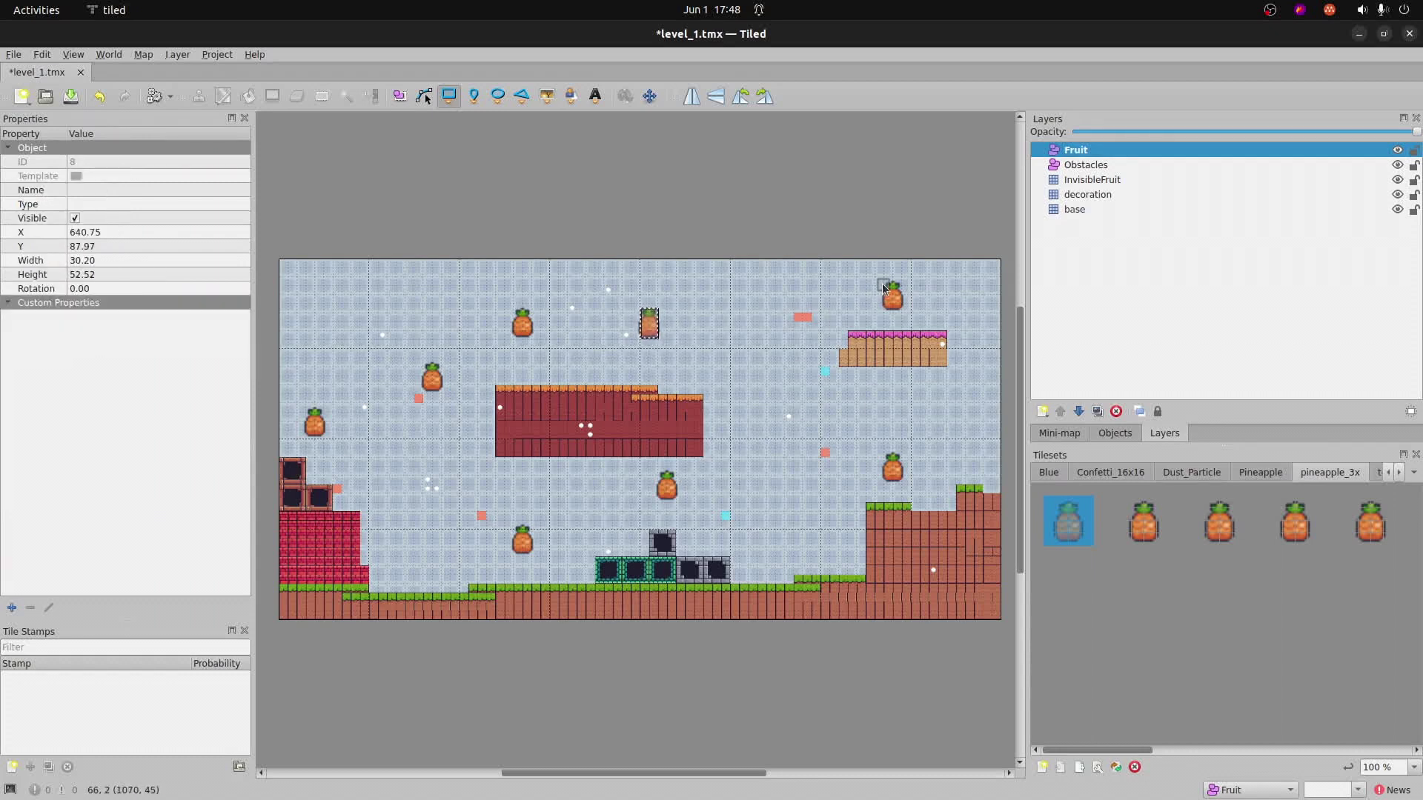
{"action": "left_click_drag", "start_coordinate": [883, 281], "coordinate": [905, 311]}
{"action": "left_click_drag", "start_coordinate": [877, 453], "coordinate": [902, 482]}
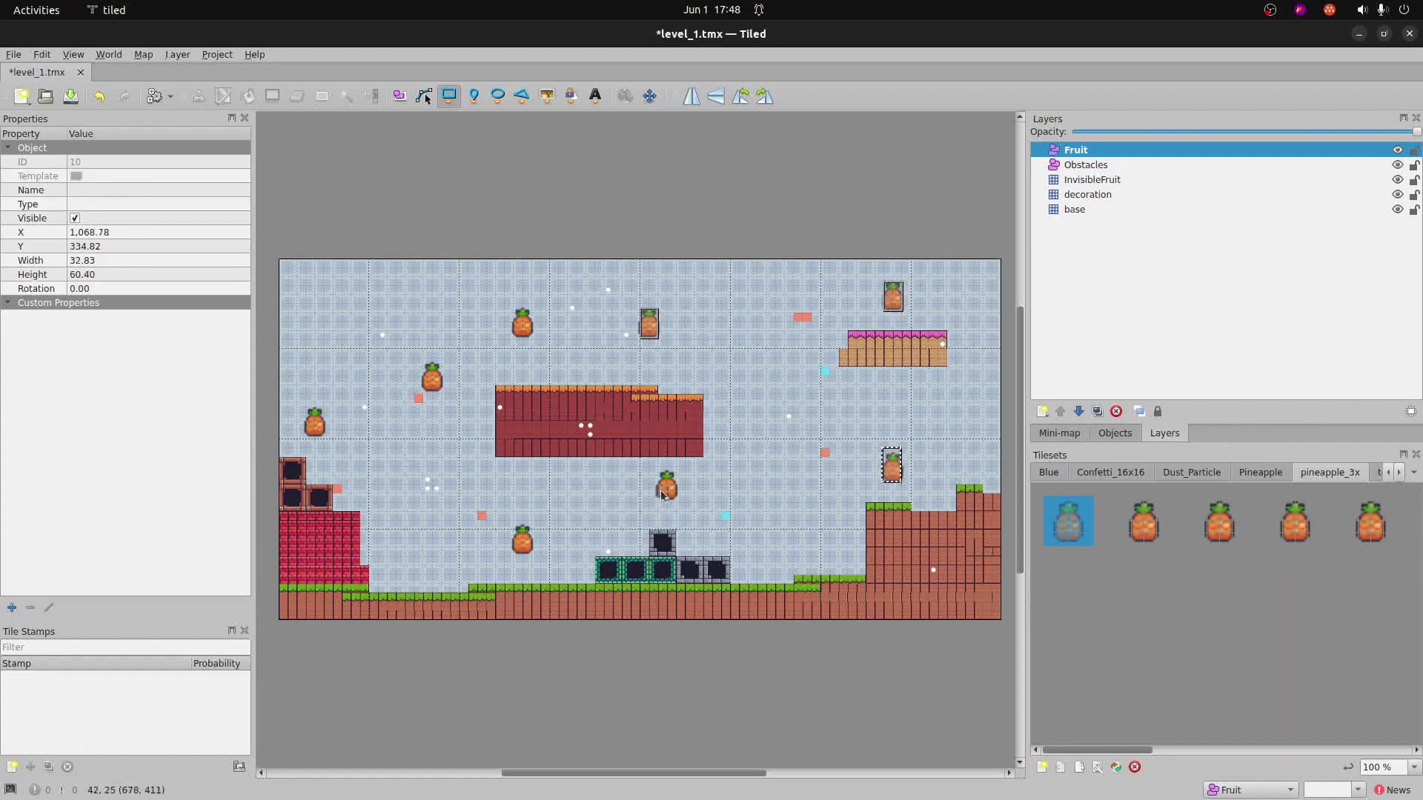
{"action": "left_click_drag", "start_coordinate": [656, 471], "coordinate": [678, 502]}
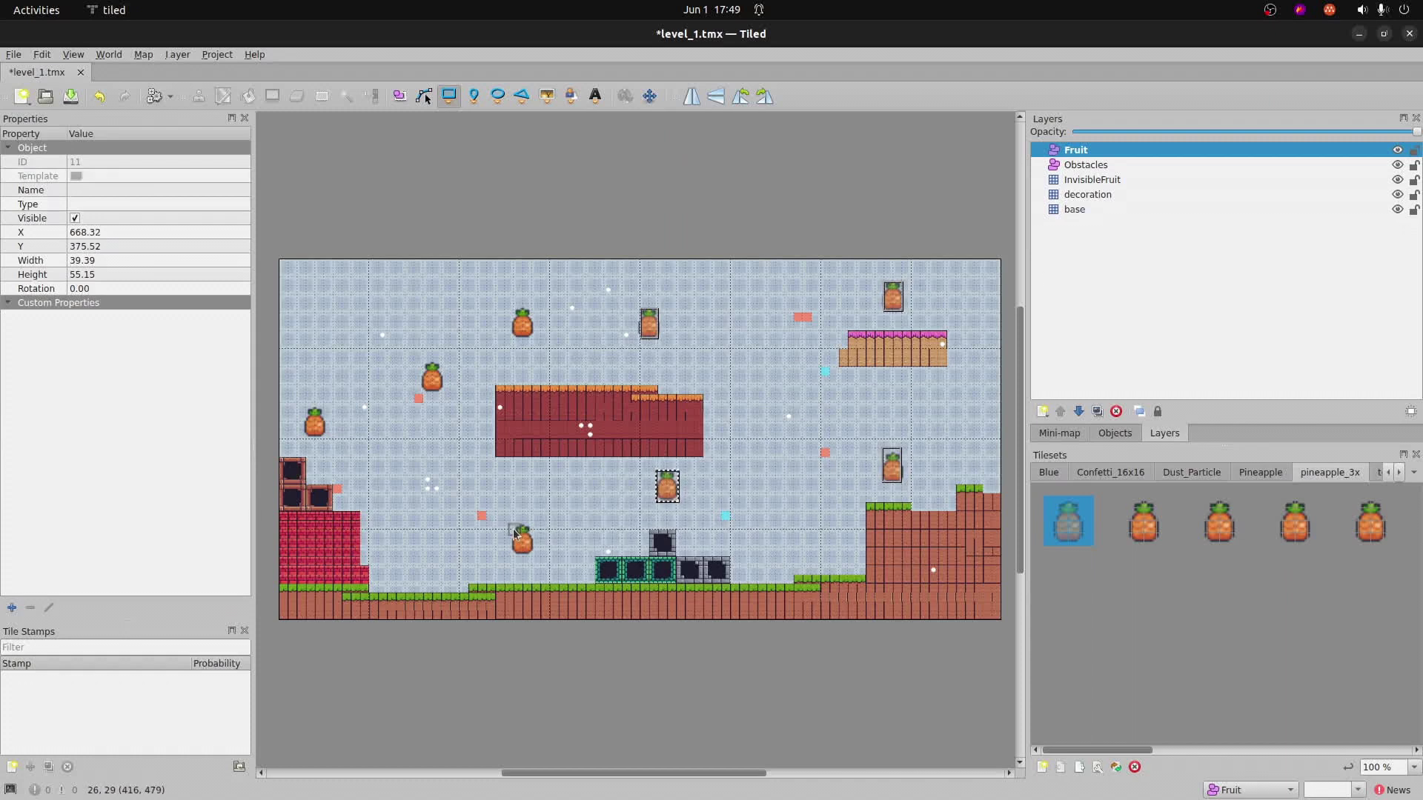
{"action": "left_click_drag", "start_coordinate": [511, 524], "coordinate": [531, 556]}
{"action": "left_click_drag", "start_coordinate": [515, 312], "coordinate": [533, 343]}
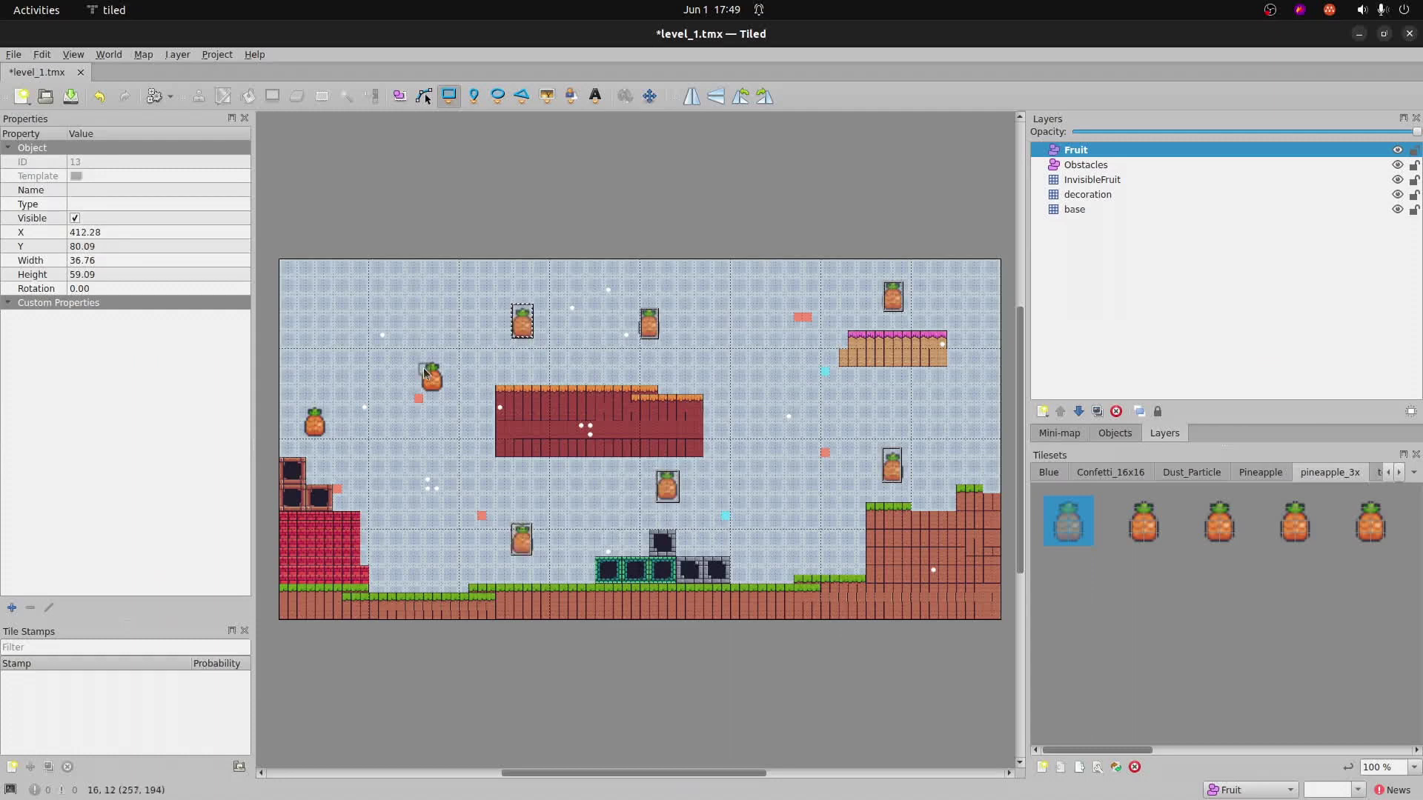
{"action": "left_click_drag", "start_coordinate": [420, 362], "coordinate": [444, 391]}
{"action": "left_click_drag", "start_coordinate": [299, 406], "coordinate": [326, 442]}
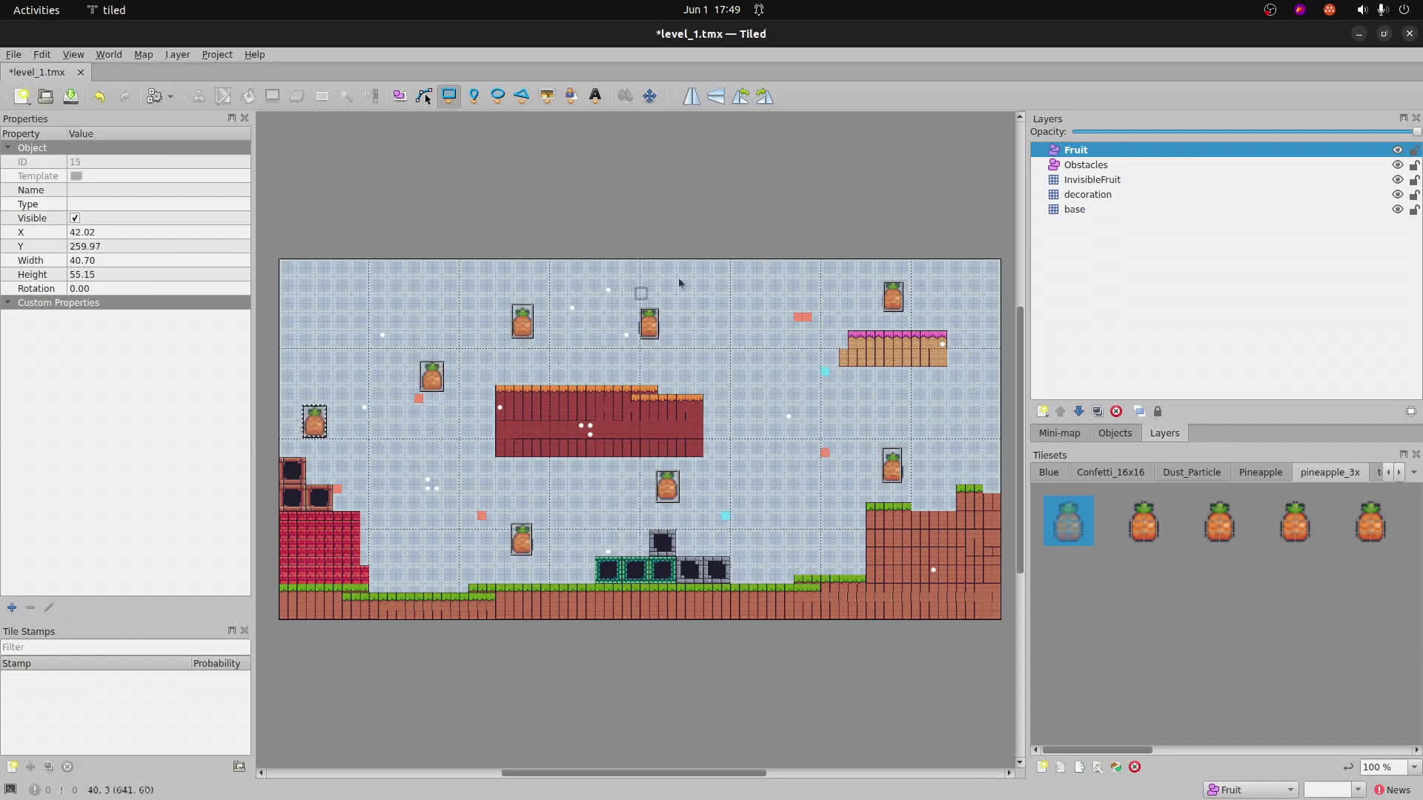
Hide the InvisibleFruit layer so only the fruit rectangles are displayed
{"action": "left_click", "coordinate": [1397, 180]}
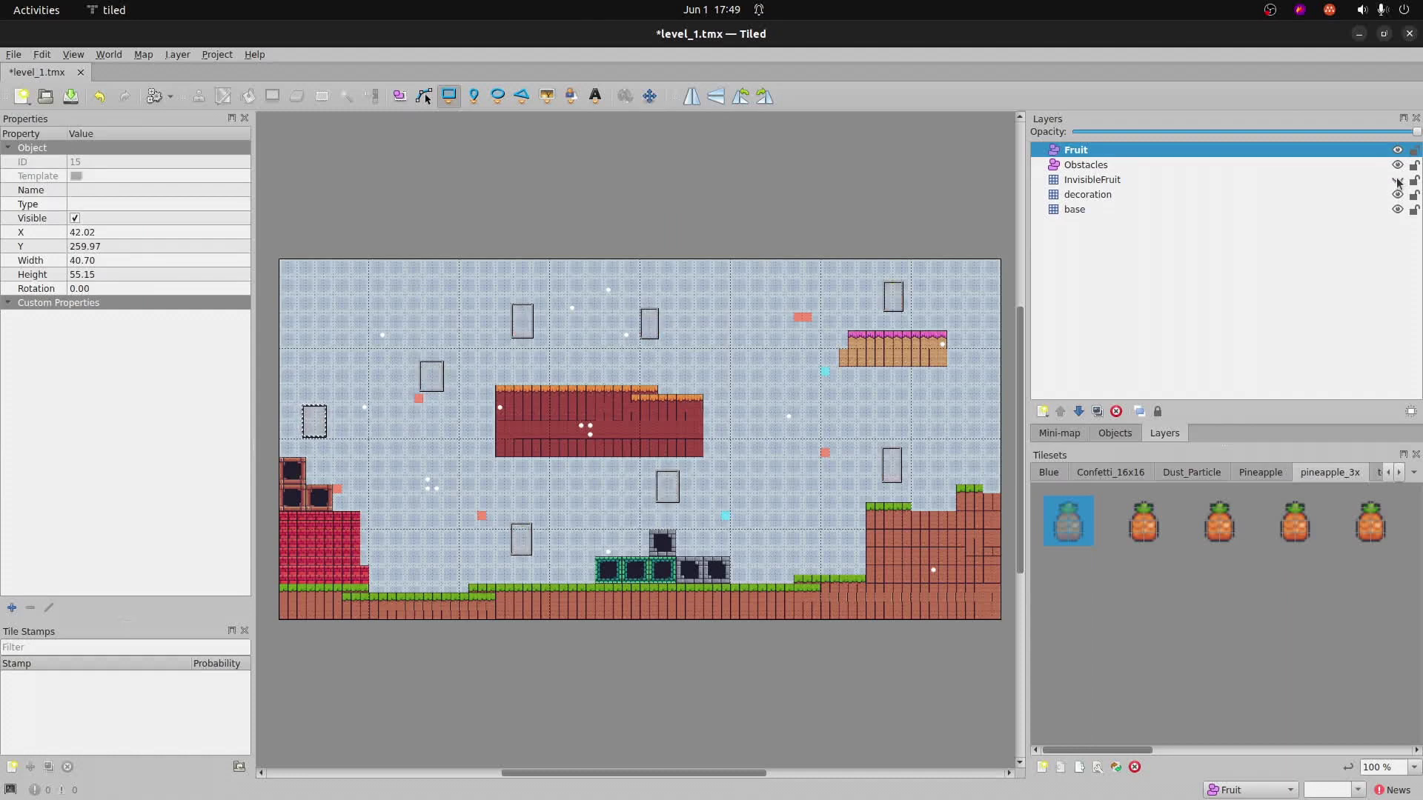
{"action": "left_click", "coordinate": [1397, 180]}
{"action": "left_click", "coordinate": [1397, 180]}
On the Obstacles layer, draw rectangles over the four stepped crate-and-red-block columns at the map's left edge and the full-width ground strip, about 1279 by 53 px
{"action": "left_click", "coordinate": [1106, 170]}
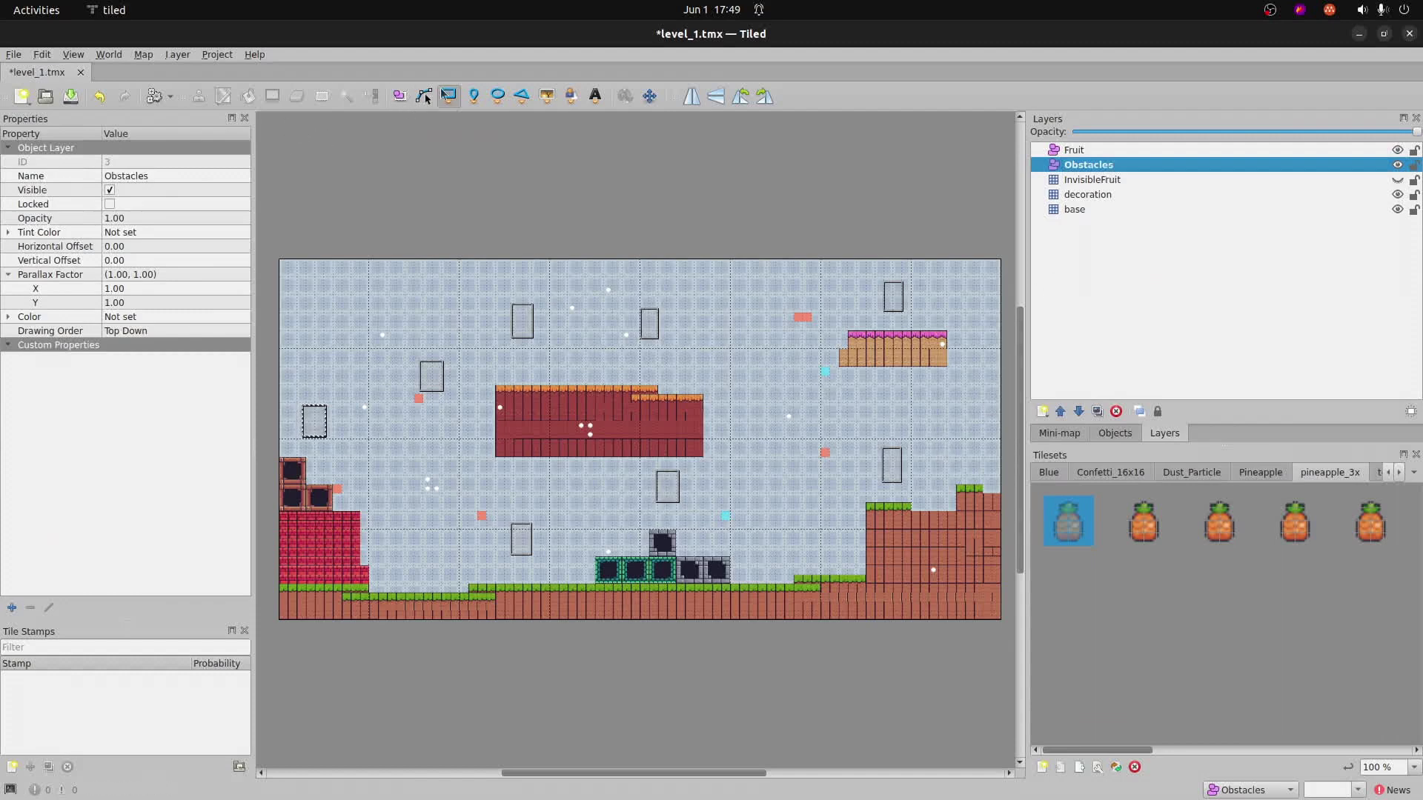
{"action": "left_click", "coordinate": [443, 94]}
{"action": "left_click_drag", "start_coordinate": [281, 456], "coordinate": [304, 613]}
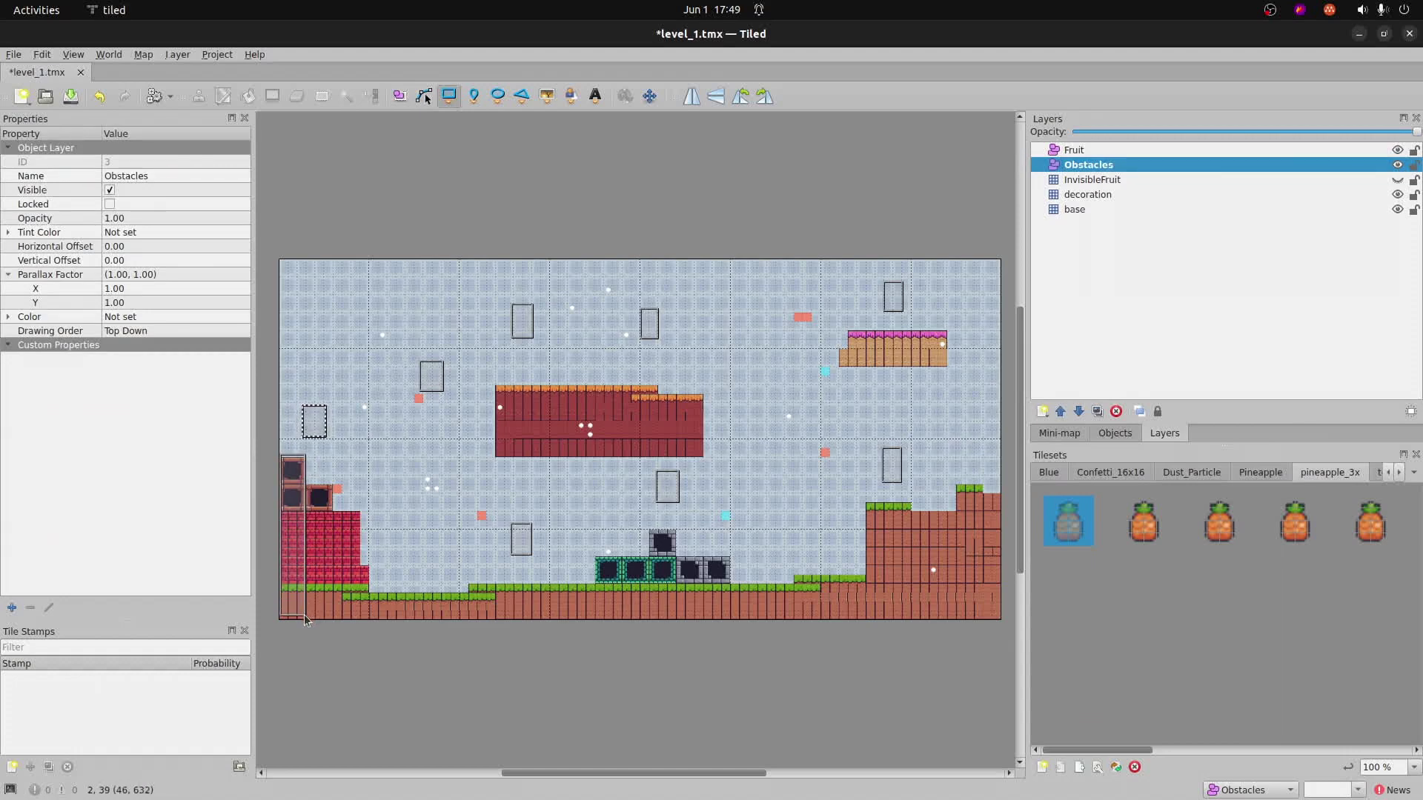
{"action": "left_click_drag", "start_coordinate": [304, 615], "coordinate": [303, 588]}
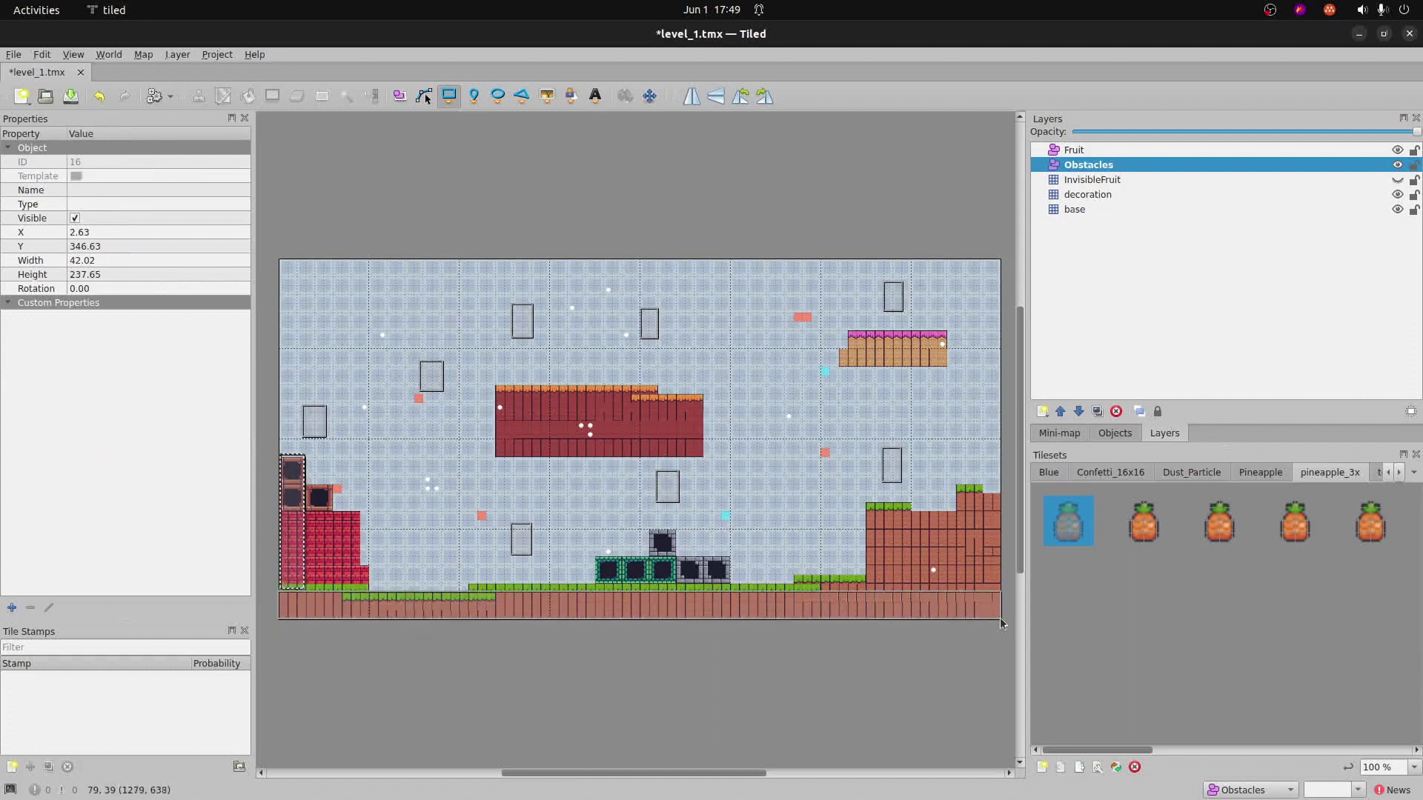
{"action": "left_click_drag", "start_coordinate": [999, 621], "coordinate": [278, 593]}
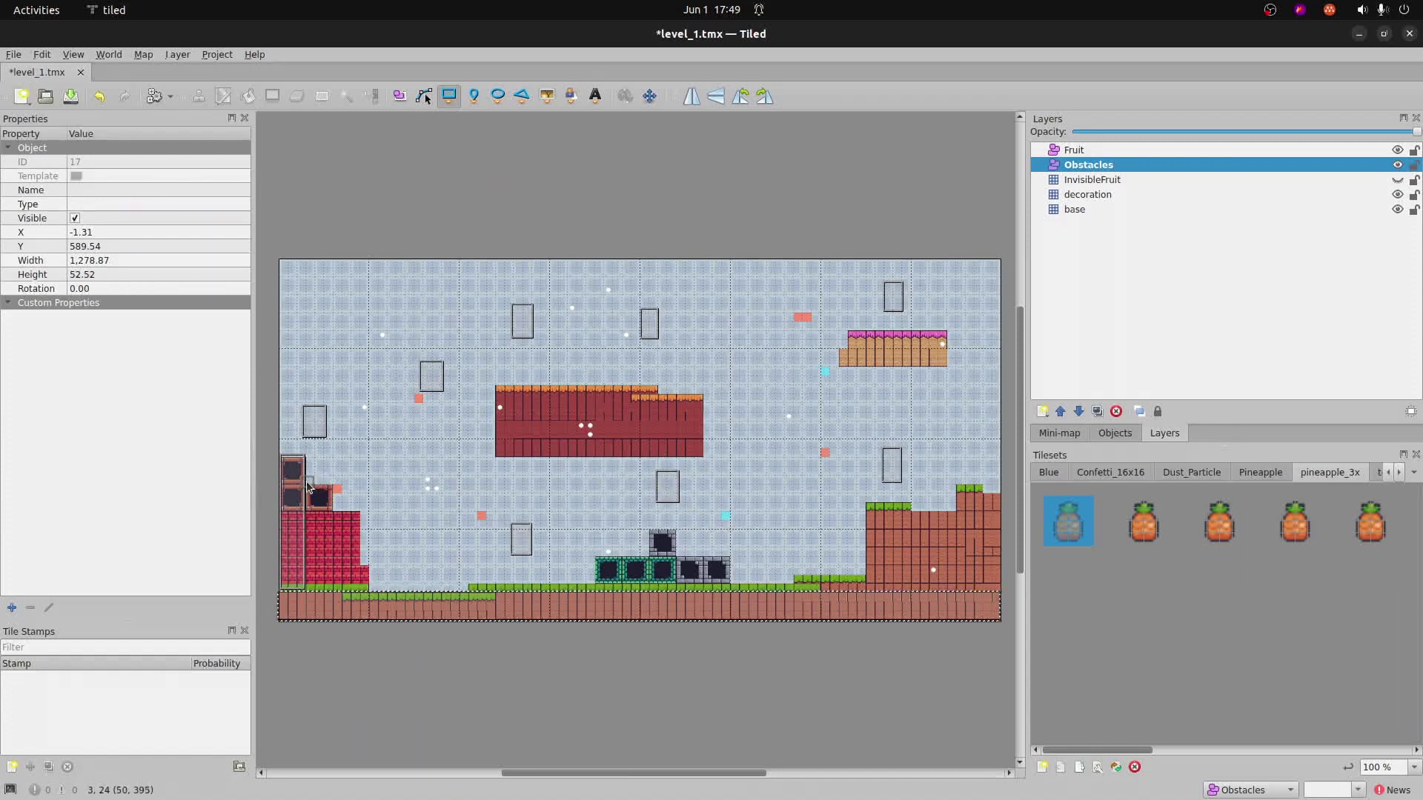
{"action": "left_click_drag", "start_coordinate": [309, 487], "coordinate": [335, 590]}
{"action": "left_click_drag", "start_coordinate": [335, 511], "coordinate": [368, 590]}
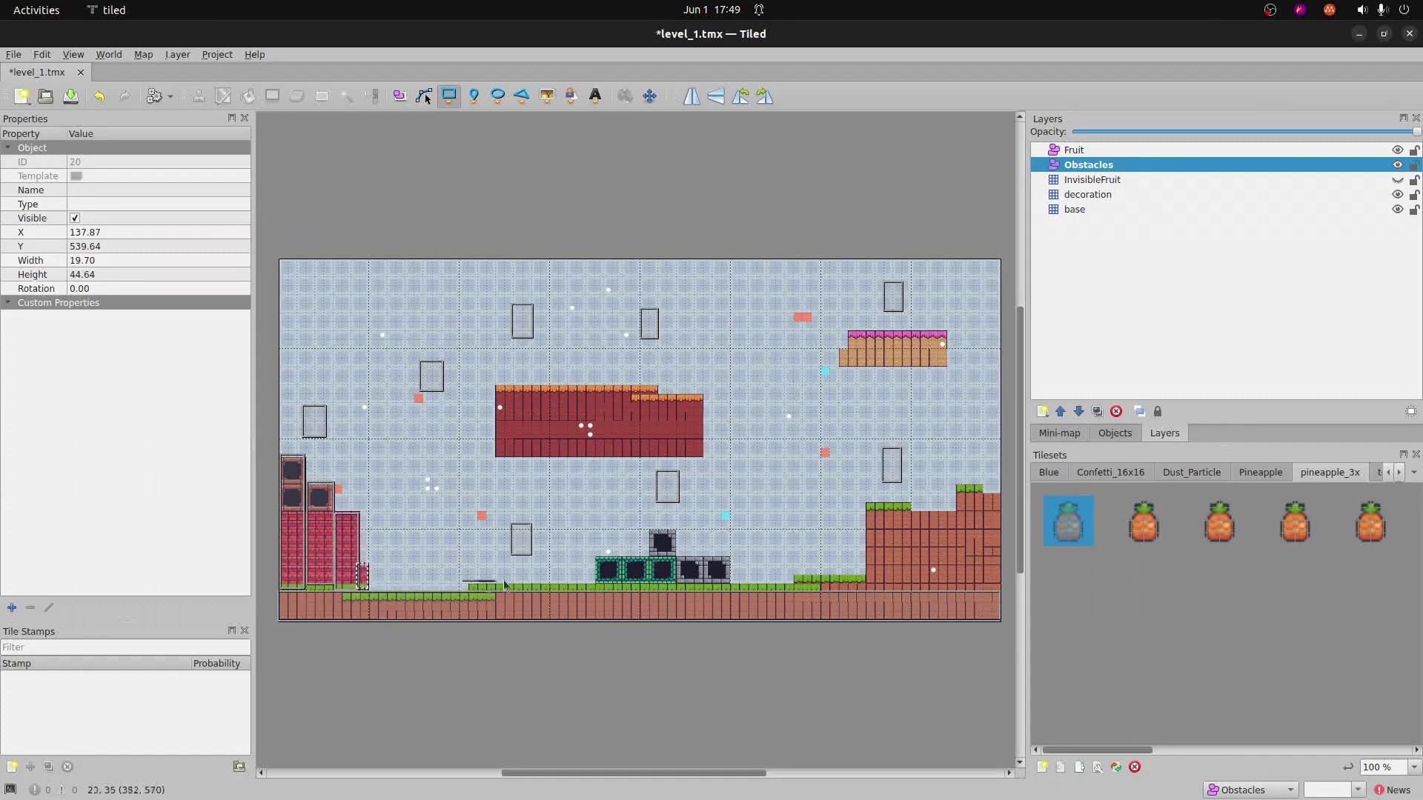
Draw obstacle rectangles over the raised grass strip, about 952 by 17 px, the crate row, 231 by 45 px, and its upper crate, 54 by 46 px
{"action": "left_click_drag", "start_coordinate": [504, 586], "coordinate": [999, 590]}
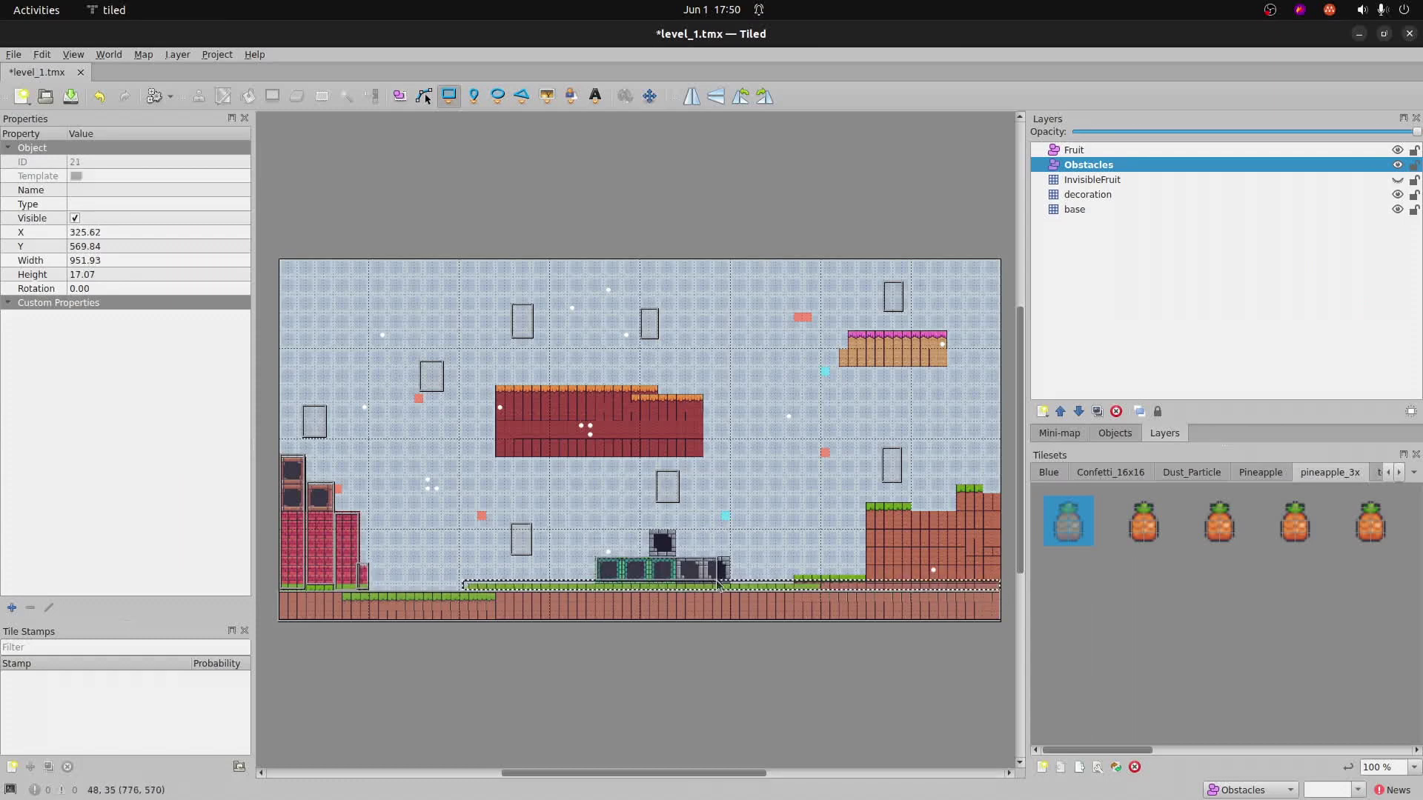
{"action": "left_click_drag", "start_coordinate": [728, 584], "coordinate": [596, 558]}
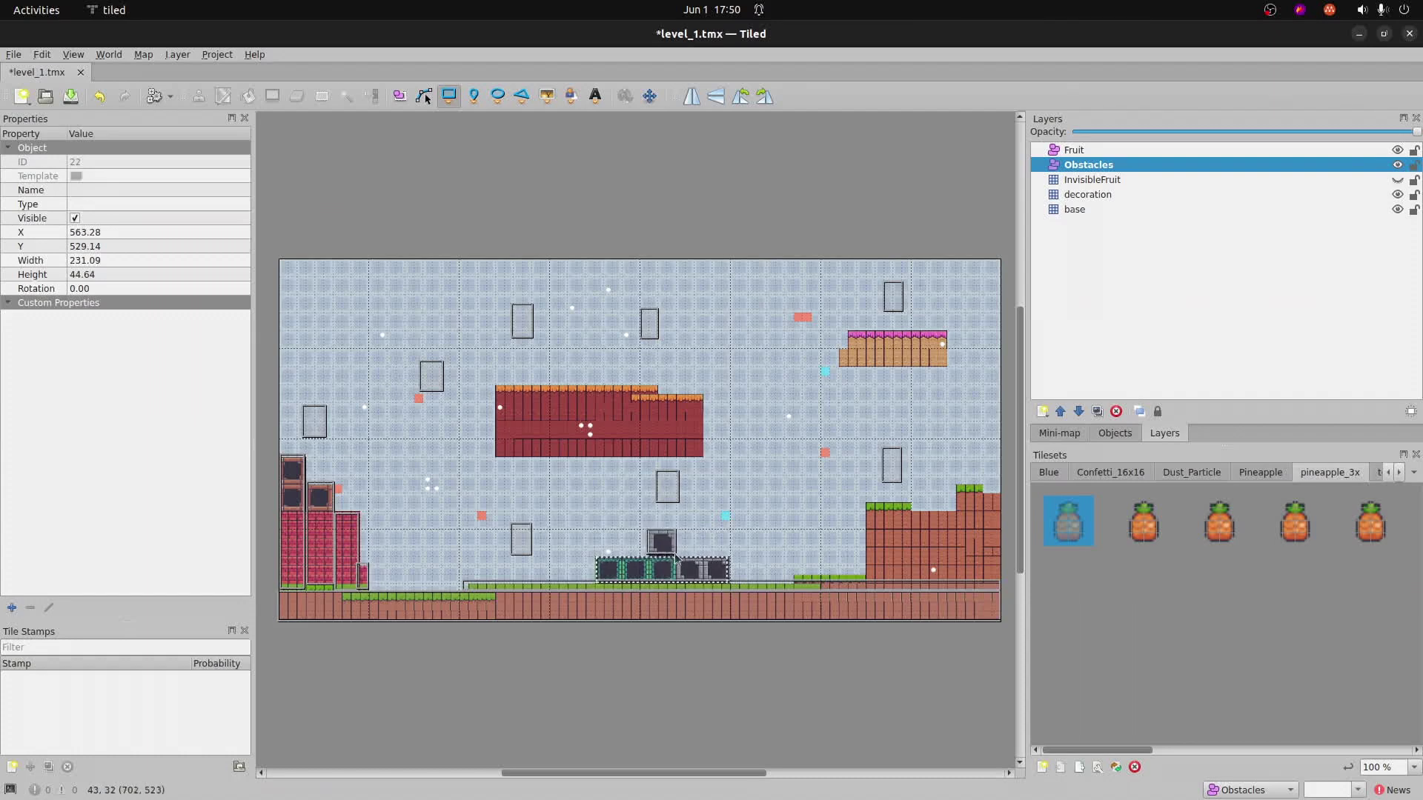
{"action": "left_click_drag", "start_coordinate": [676, 557], "coordinate": [678, 556]}
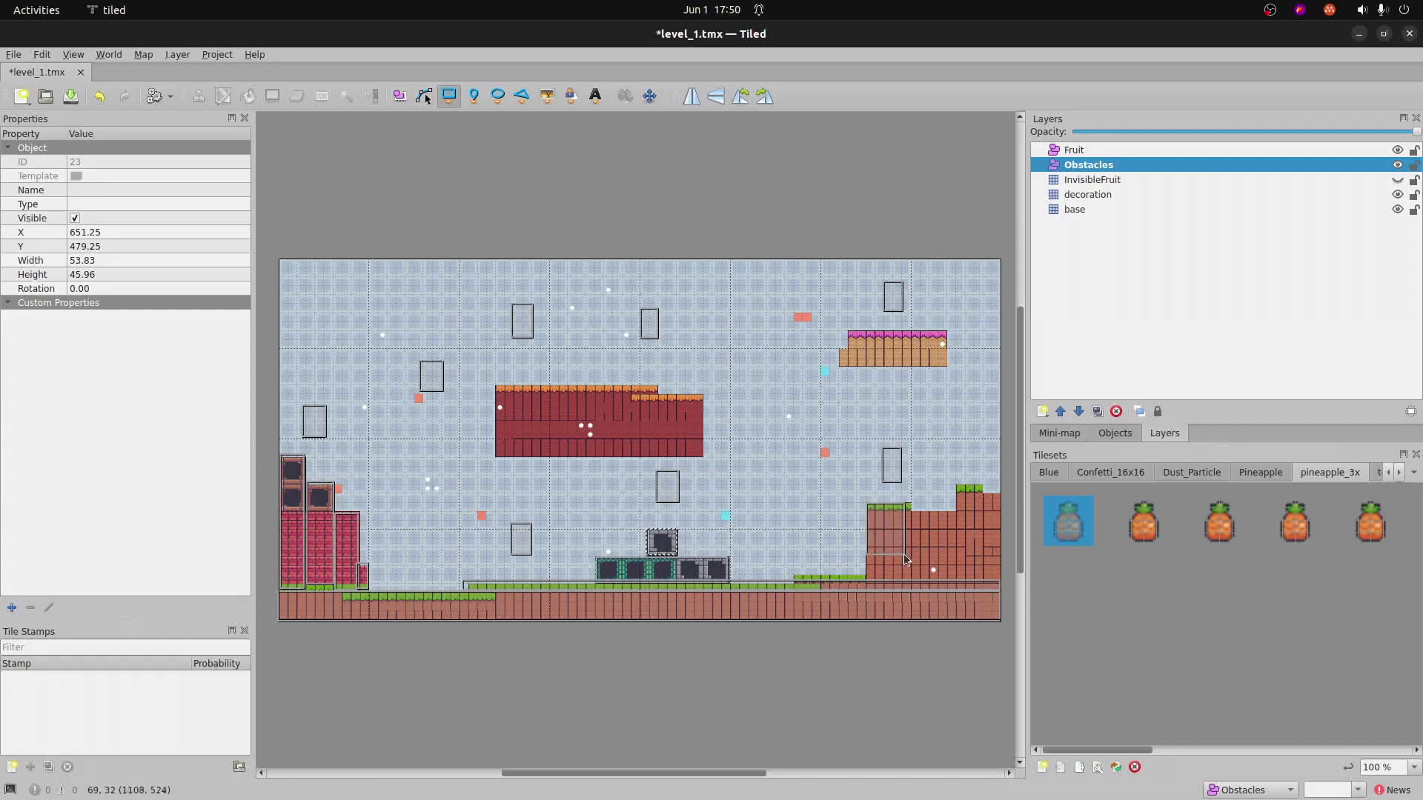
Draw four obstacle rectangles over the raised terrain columns at the map's right end, about 76 by 137, 76 by 123, 41 by 167 and 30 by 159 px
{"action": "left_click_drag", "start_coordinate": [866, 505], "coordinate": [909, 580]}
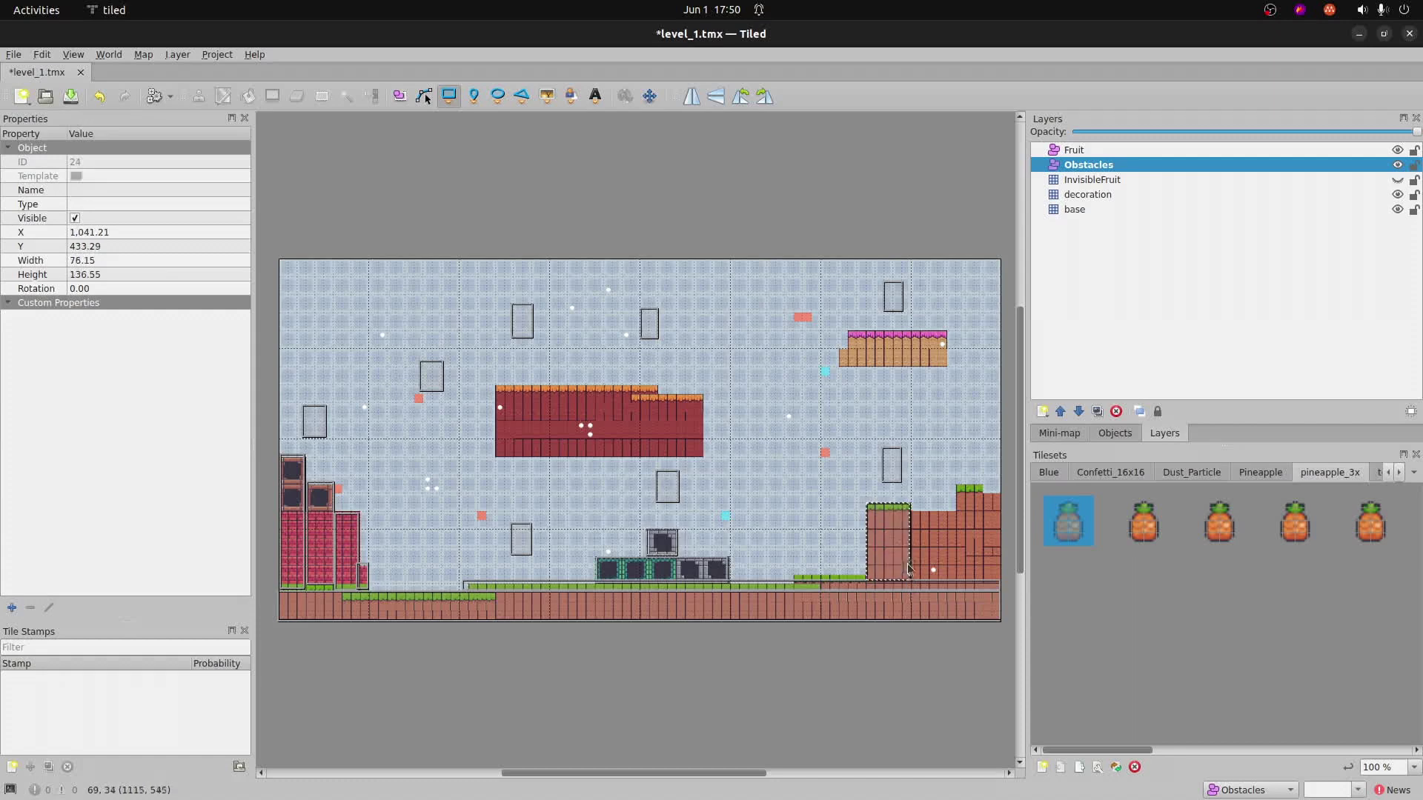
{"action": "left_click_drag", "start_coordinate": [911, 511], "coordinate": [953, 581]}
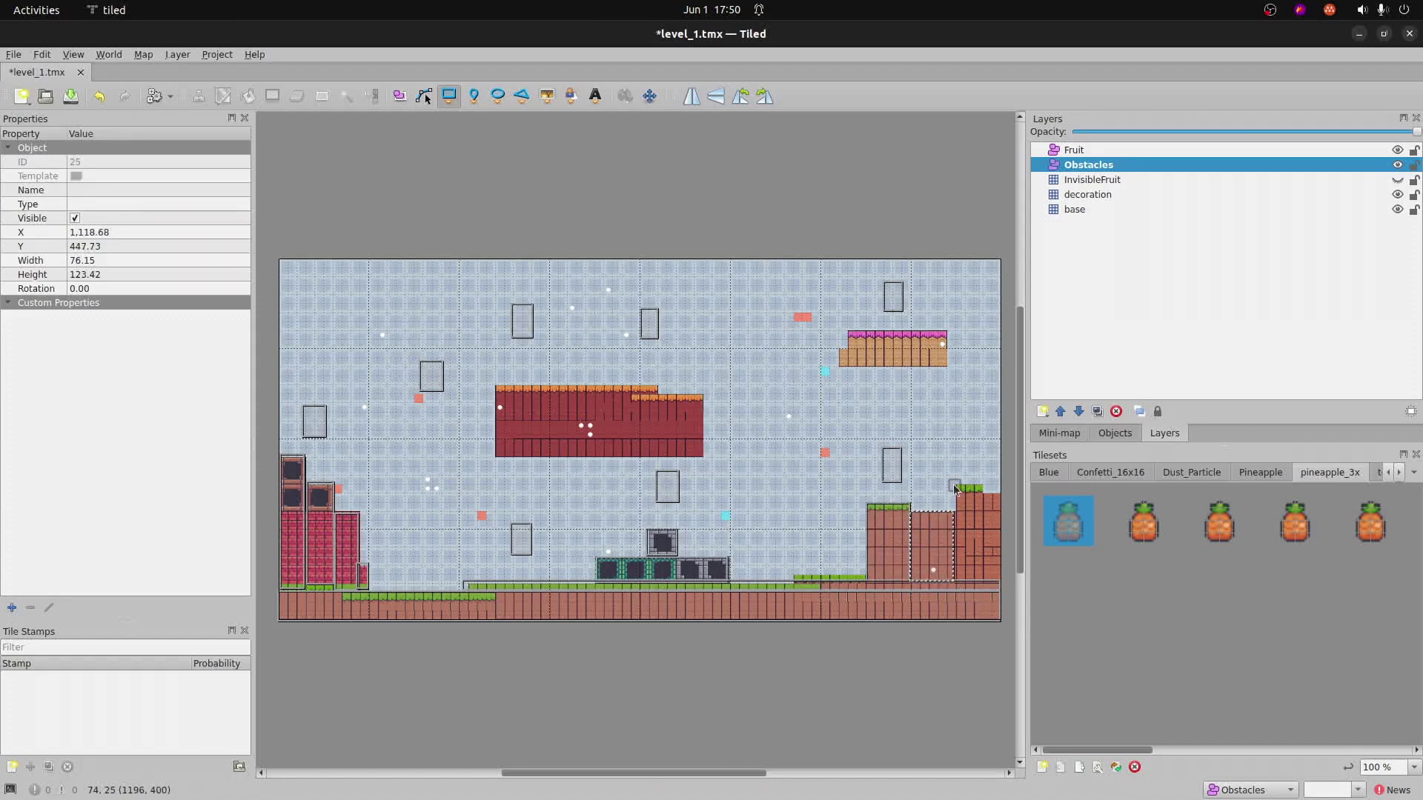
{"action": "left_click_drag", "start_coordinate": [955, 487], "coordinate": [978, 579]}
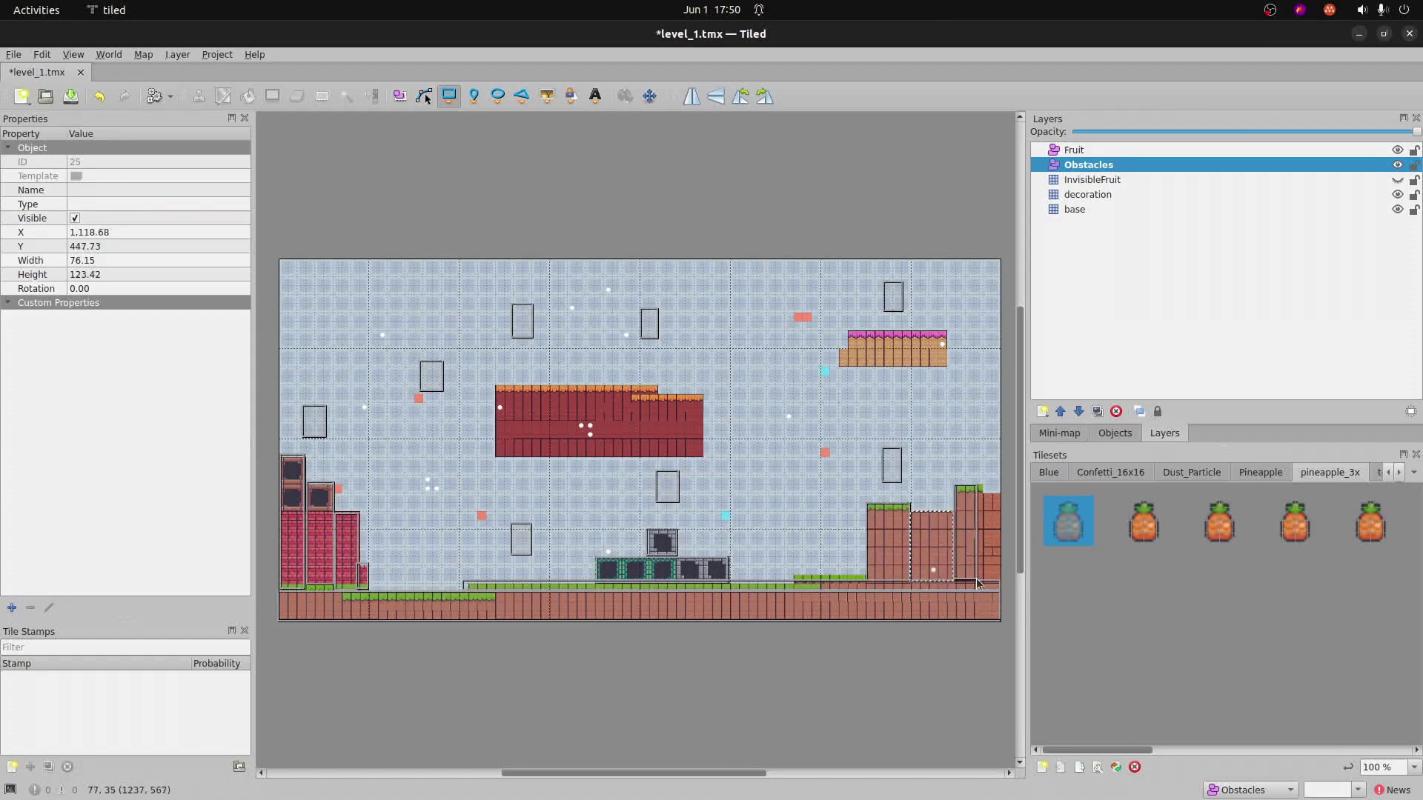
{"action": "left_click_drag", "start_coordinate": [978, 489], "coordinate": [998, 583]}
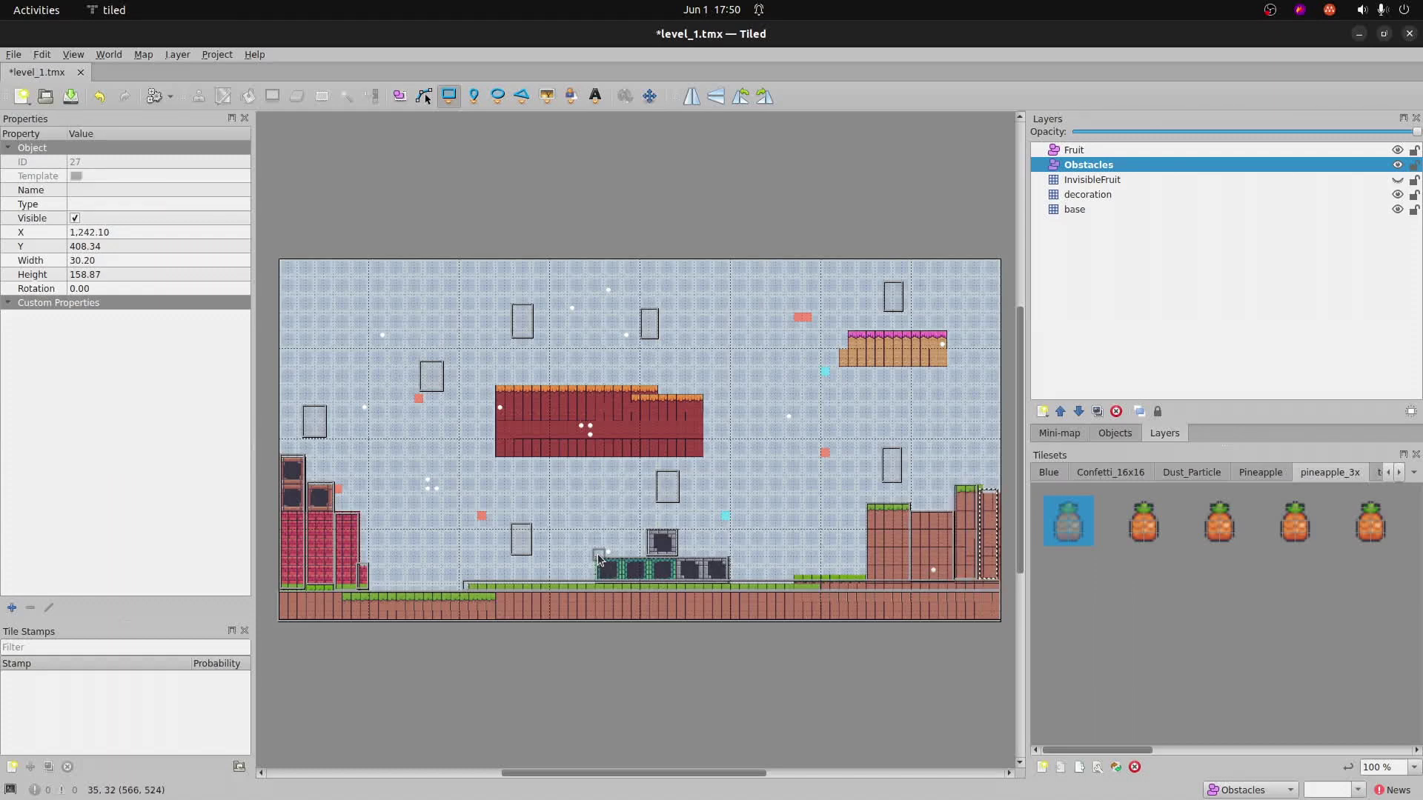
Draw a second pair of obstacle rectangles over the crate row, about 231 by 42 px, and its upper crate, about 54 by 45 px
{"action": "left_click_drag", "start_coordinate": [598, 558], "coordinate": [729, 581]}
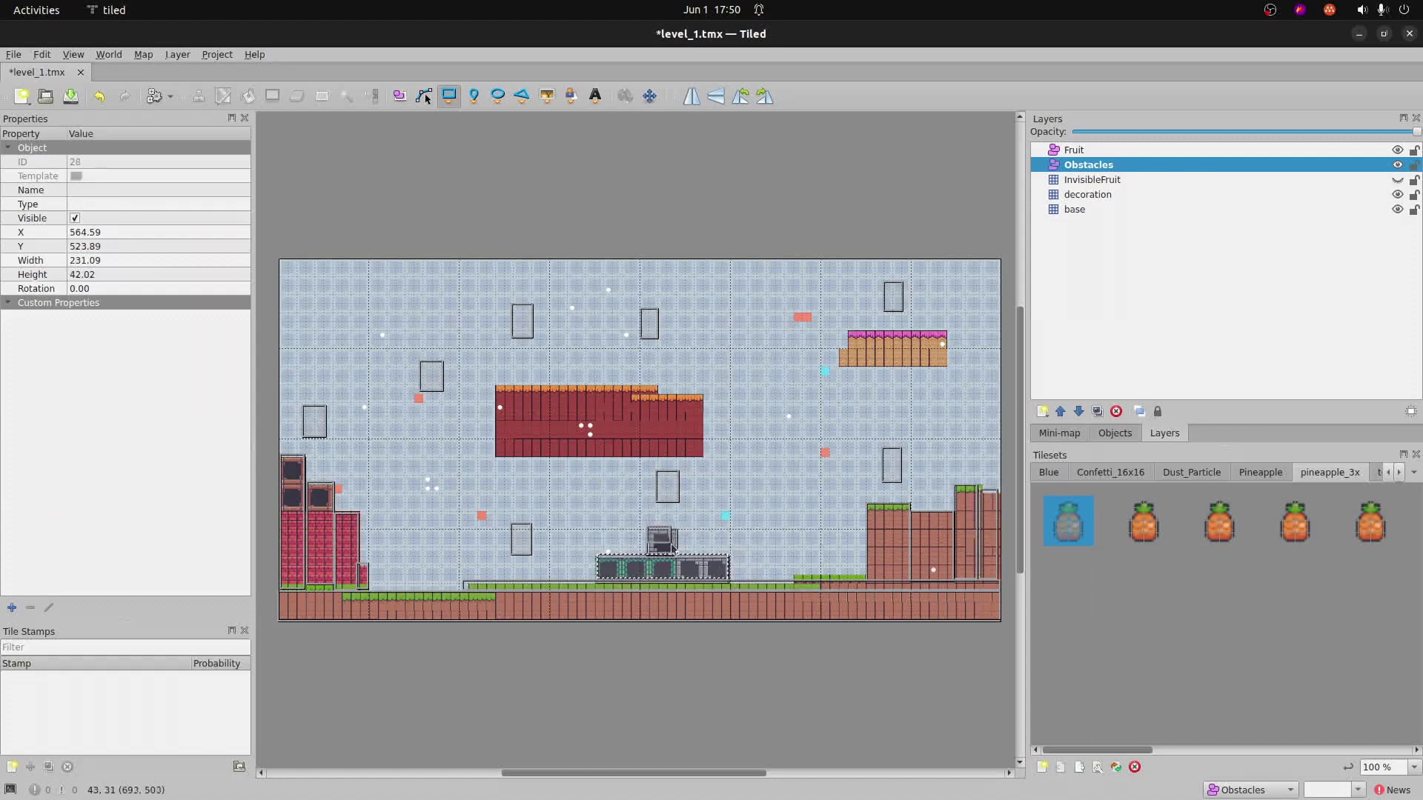
{"action": "left_click_drag", "start_coordinate": [638, 524], "coordinate": [677, 557]}
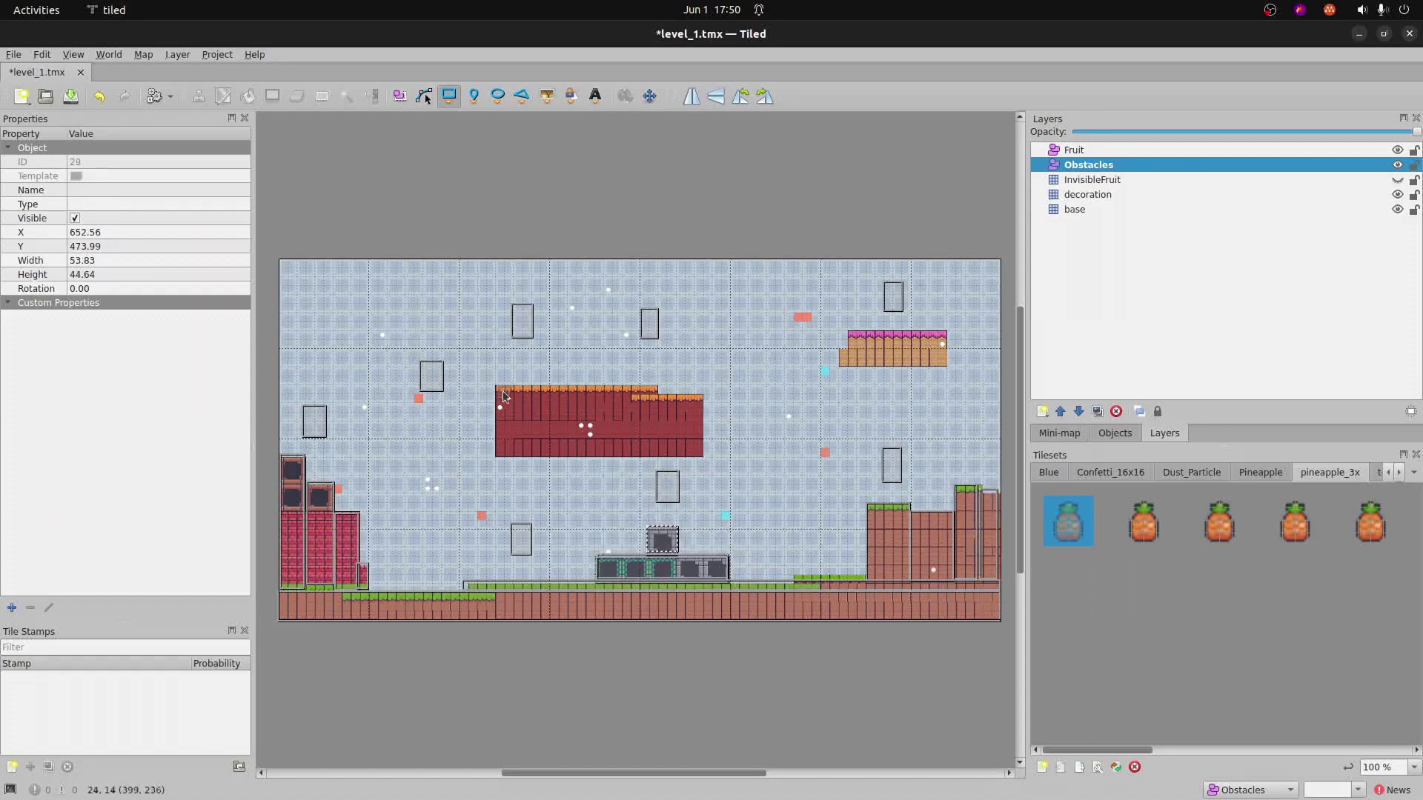
Cover the red floating platform with two obstacle rectangles, about 273 by 125 and 79 by 116 px, and the tan one with two, 168 by 62 and 21 by 32 px
{"action": "left_click_drag", "start_coordinate": [495, 387], "coordinate": [651, 457]}
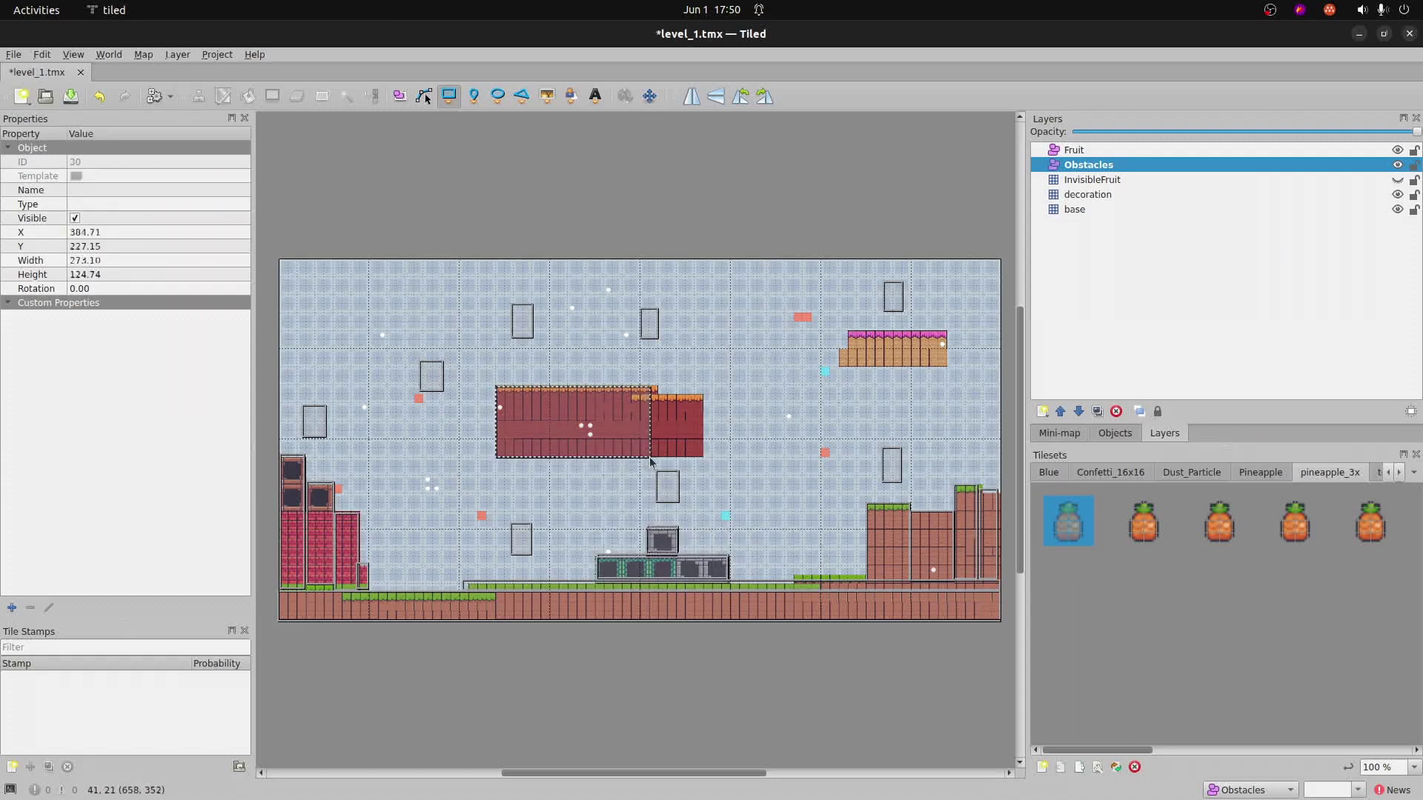
{"action": "left_click_drag", "start_coordinate": [651, 391], "coordinate": [696, 457]}
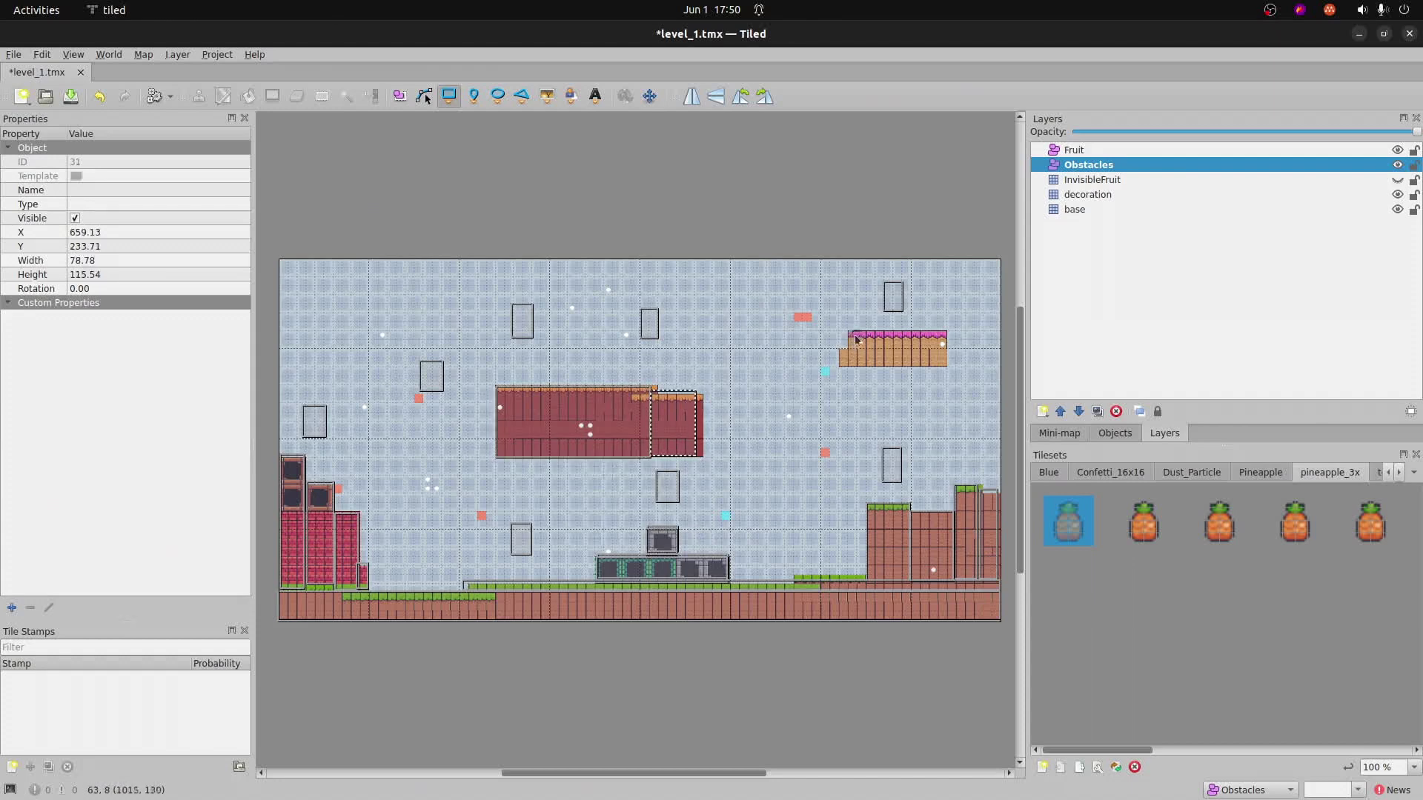
{"action": "left_click_drag", "start_coordinate": [853, 337], "coordinate": [946, 367]}
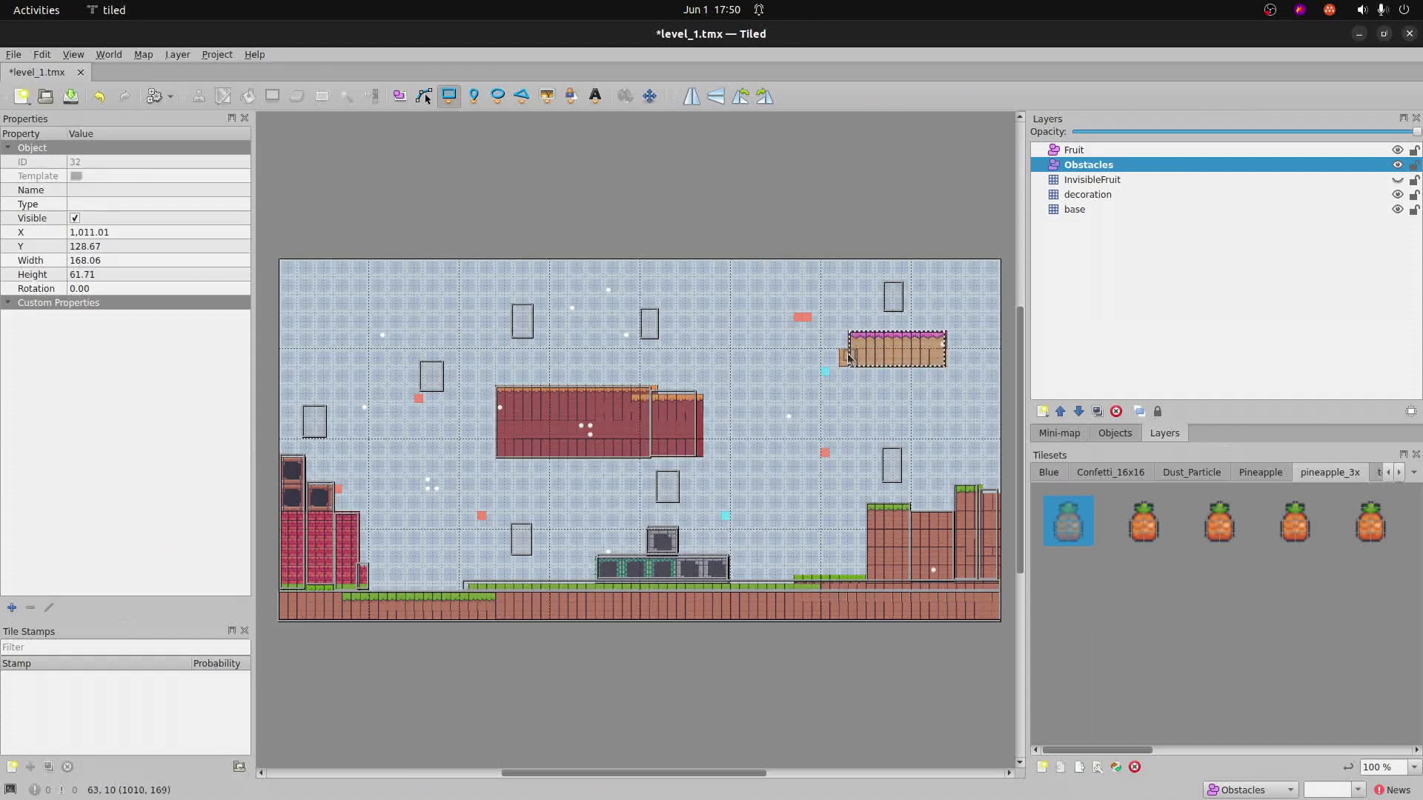
{"action": "left_click_drag", "start_coordinate": [840, 350], "coordinate": [852, 370]}
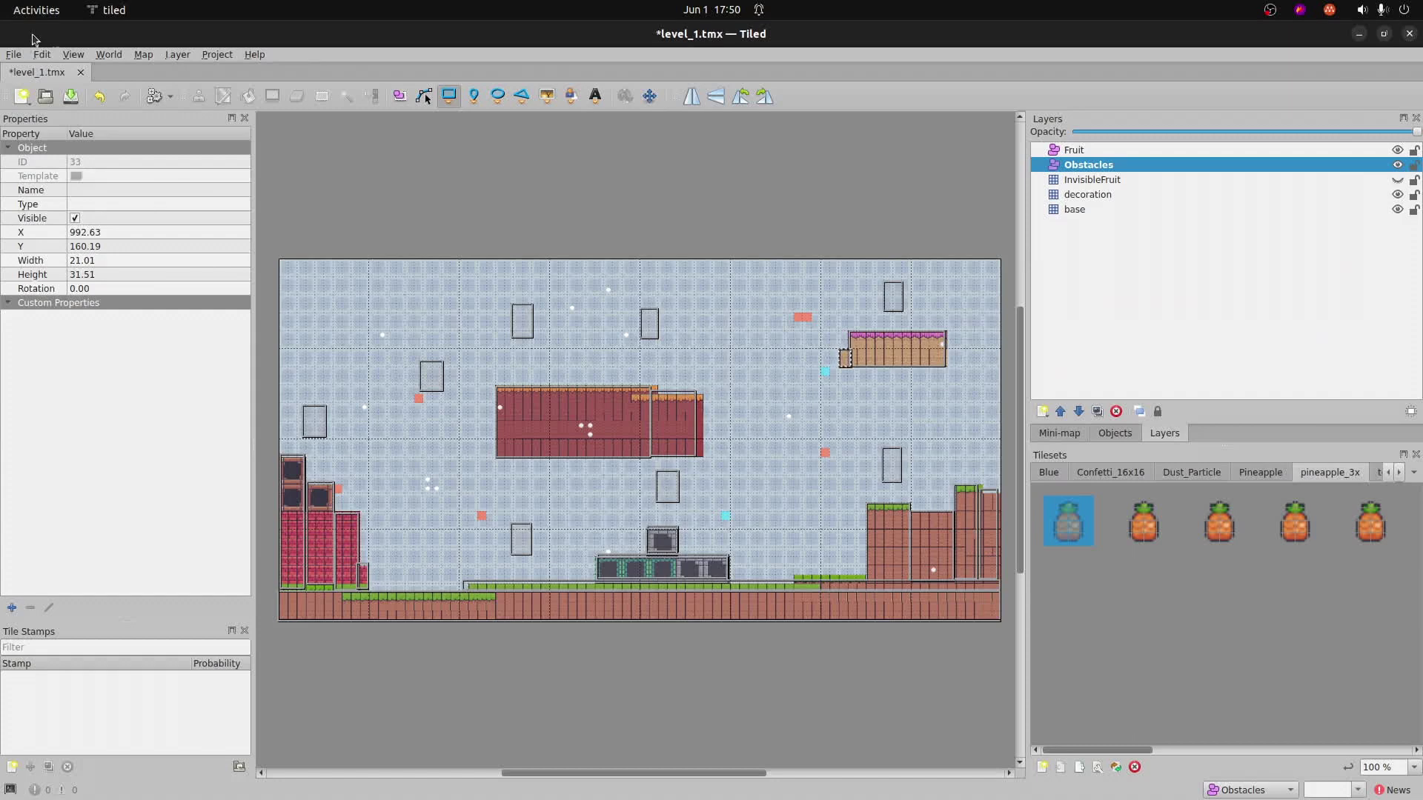
Save the level_1 map, switch to Visual Studio Code and restart the running chicken game to view it in the emulator
{"action": "left_click", "coordinate": [15, 55]}
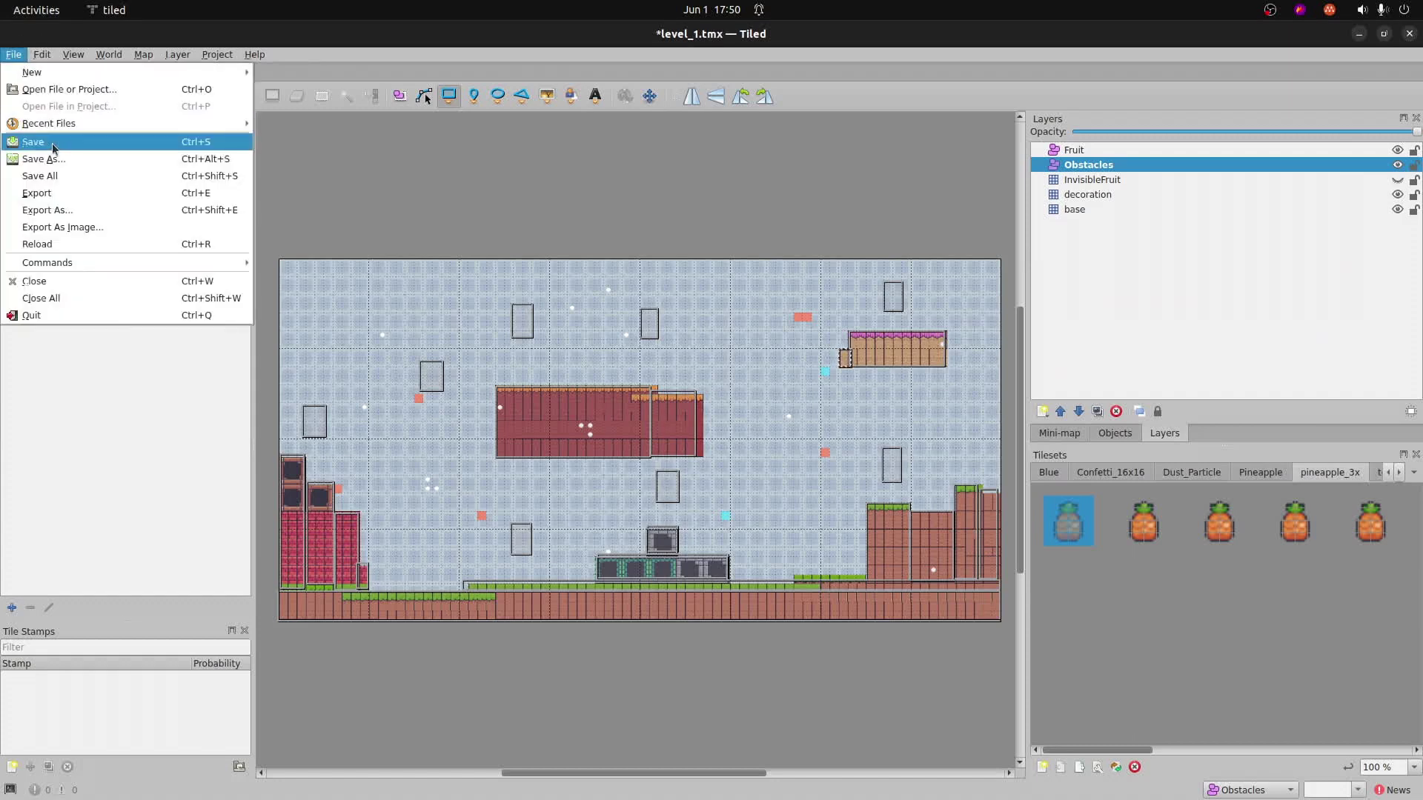
{"action": "left_click", "coordinate": [53, 142]}
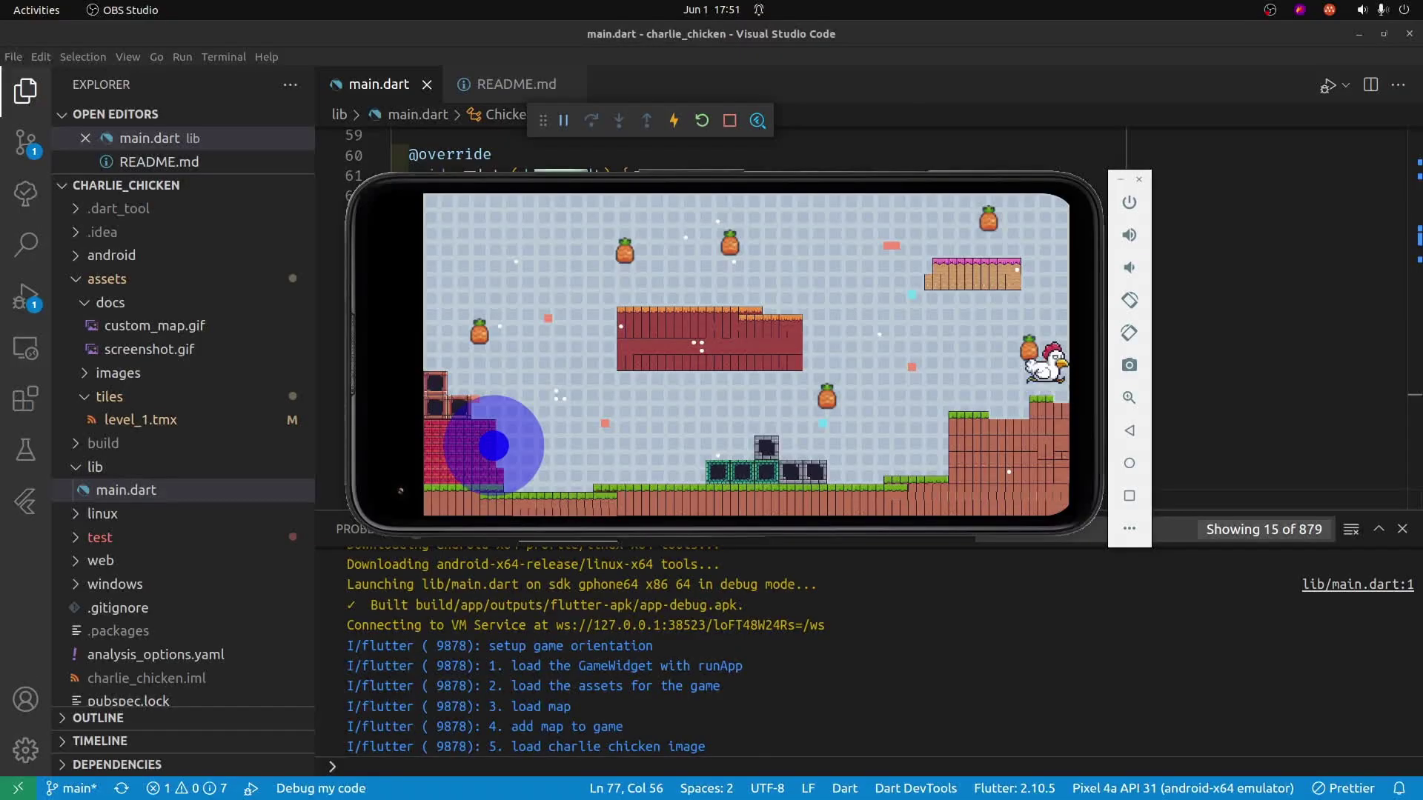
{"action": "left_click", "coordinate": [701, 120]}
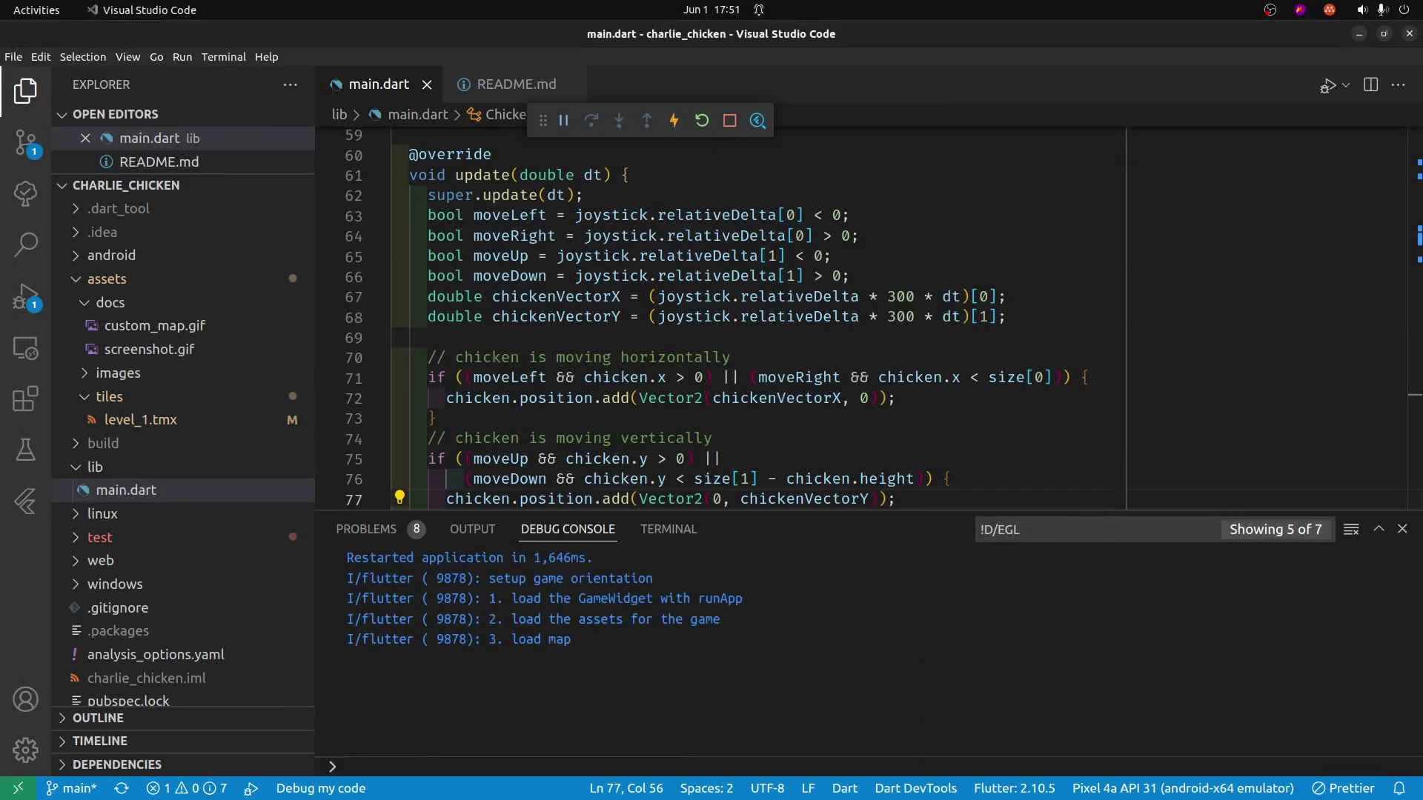
{"action": "key", "text": "alt+Tab"}
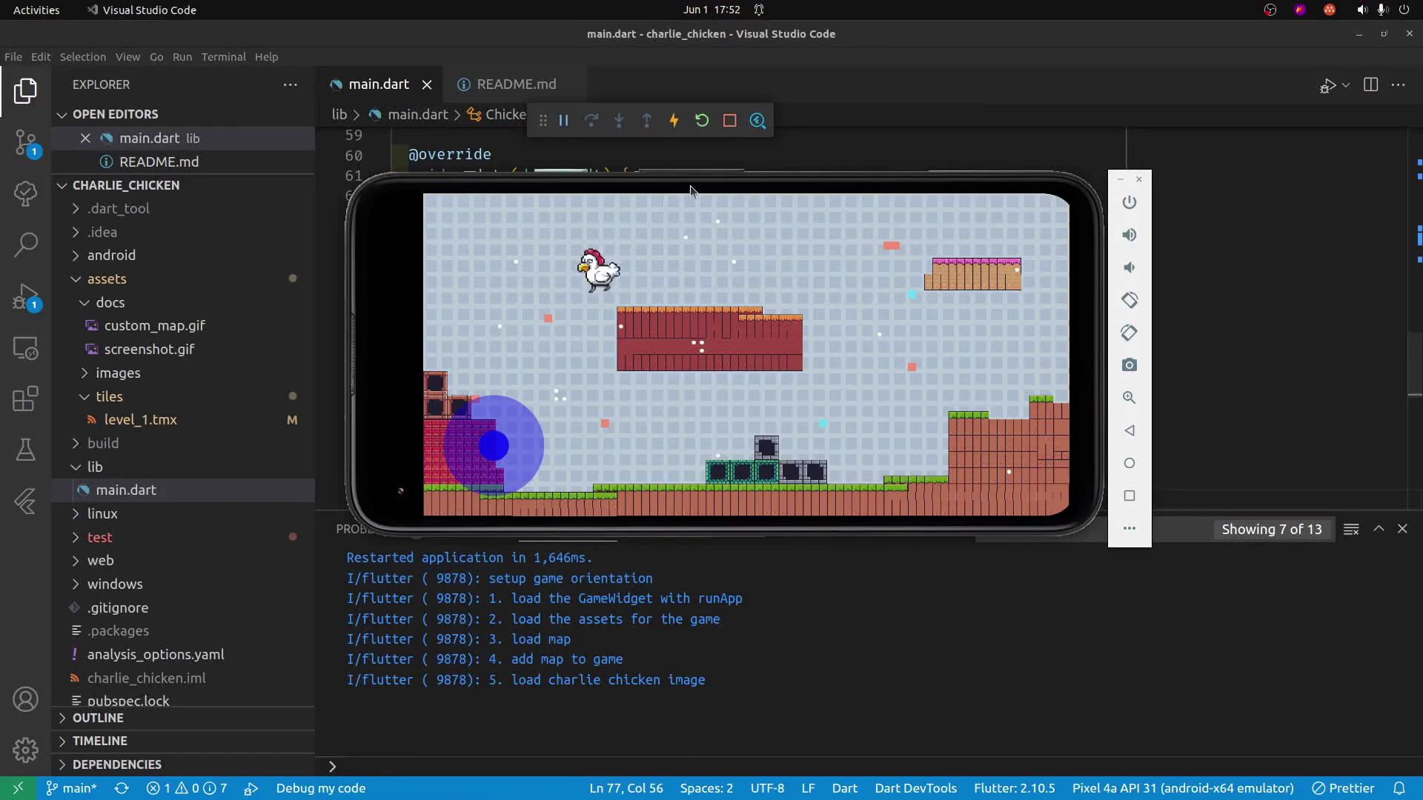
{"action": "left_click_drag", "start_coordinate": [686, 190], "coordinate": [856, 180]}
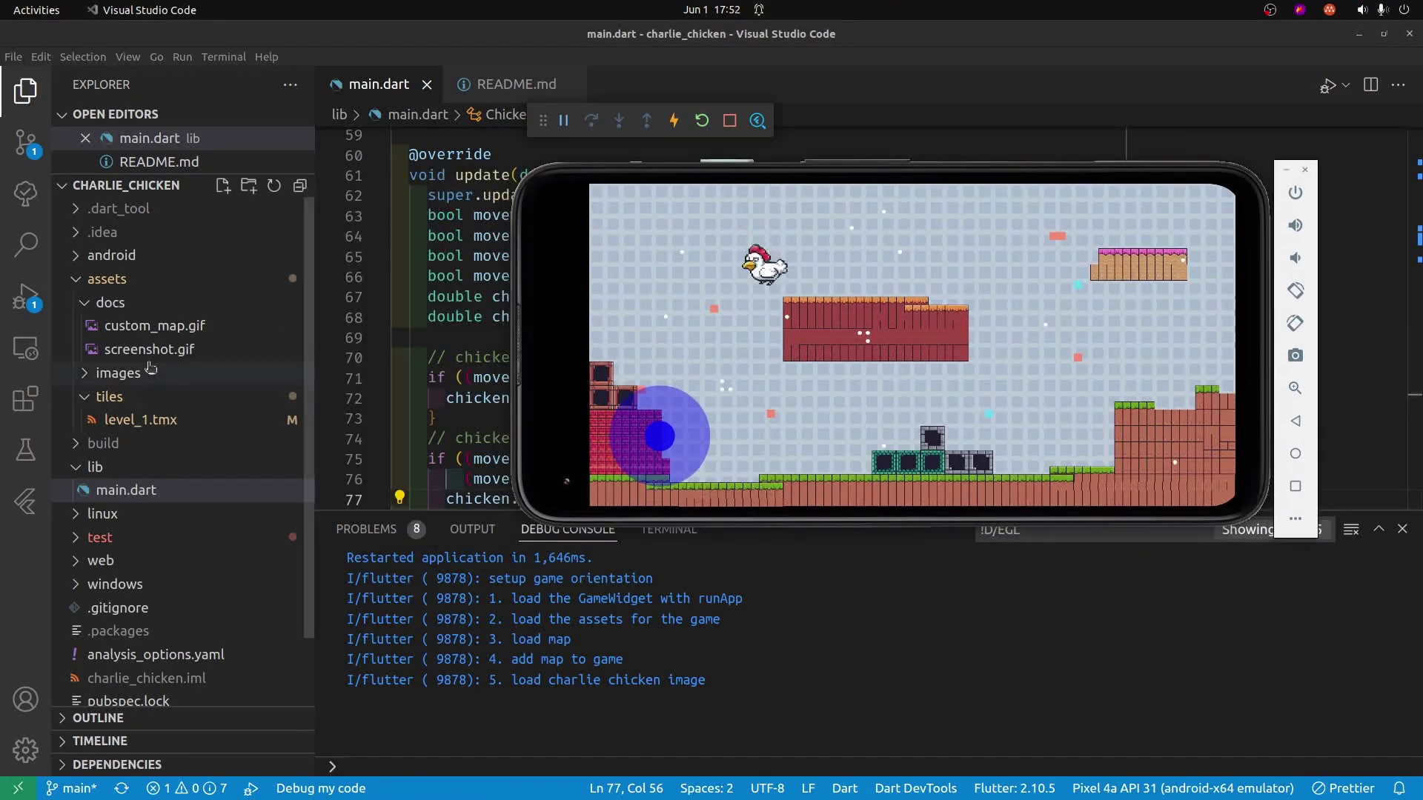
Open level_1.tmx and examine its XML for the InvisibleFruit layer and the object entries of the Obstacles and Fruit groups
{"action": "left_click", "coordinate": [166, 420]}
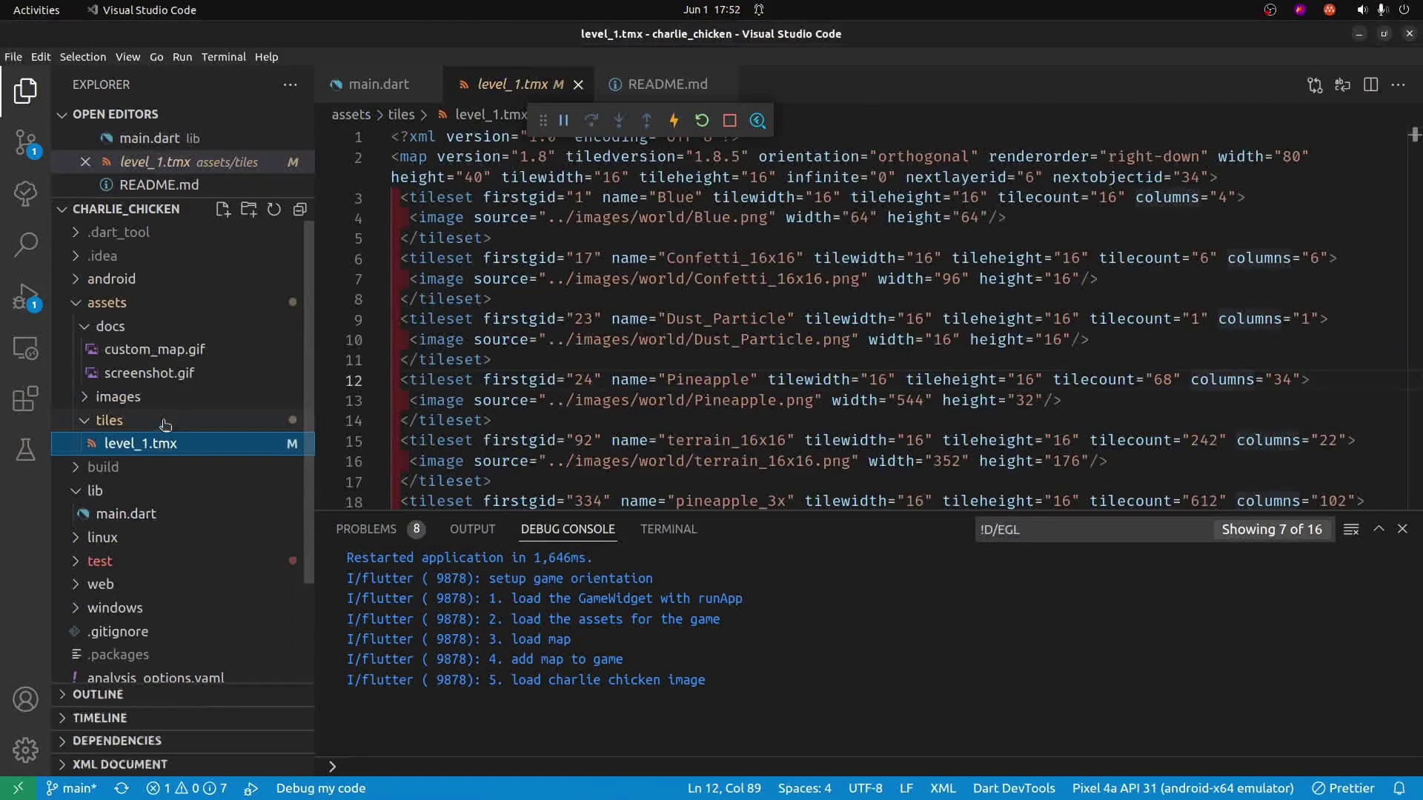
{"action": "scroll", "coordinate": [744, 380], "scroll_direction": "down", "scroll_amount": 15}
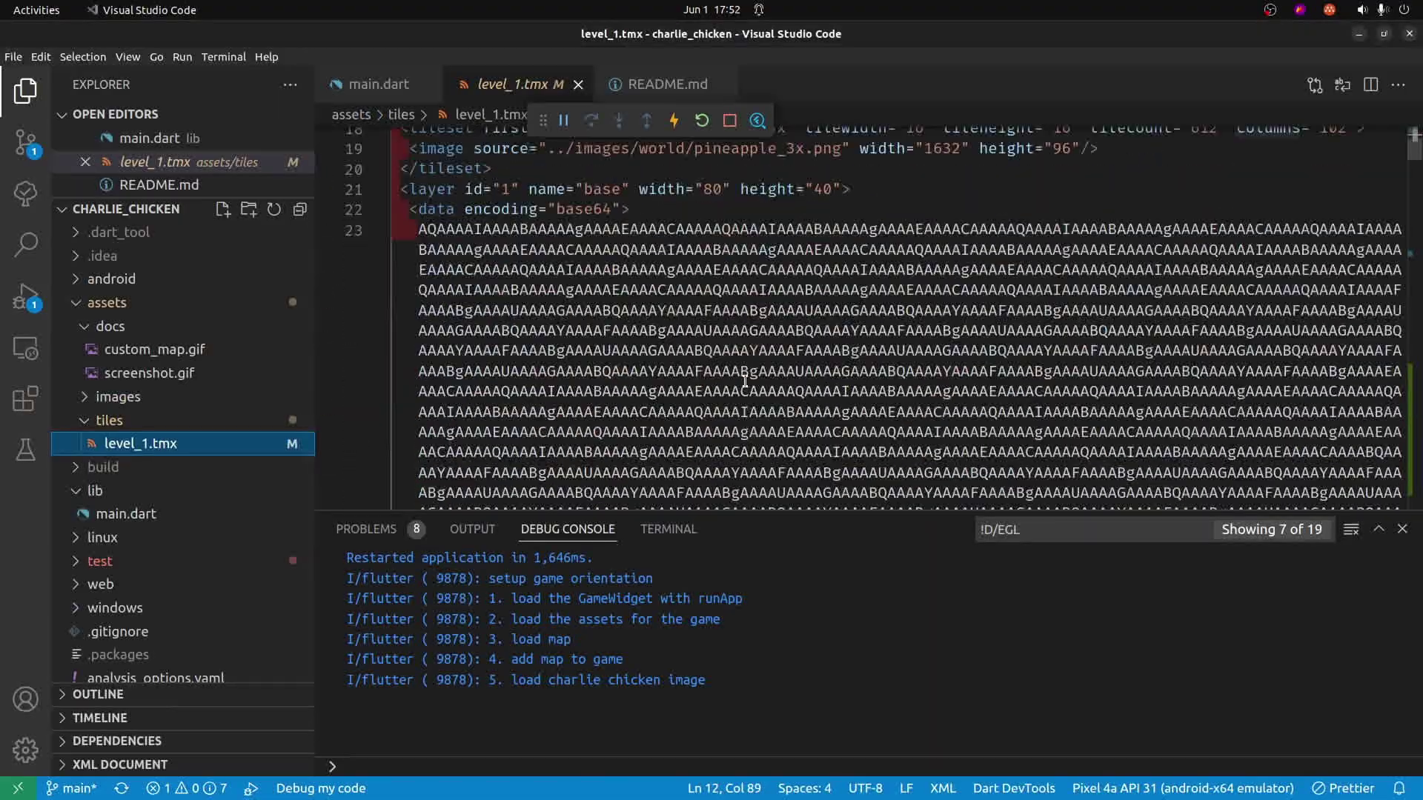
{"action": "scroll", "coordinate": [744, 378], "scroll_direction": "down", "scroll_amount": 15}
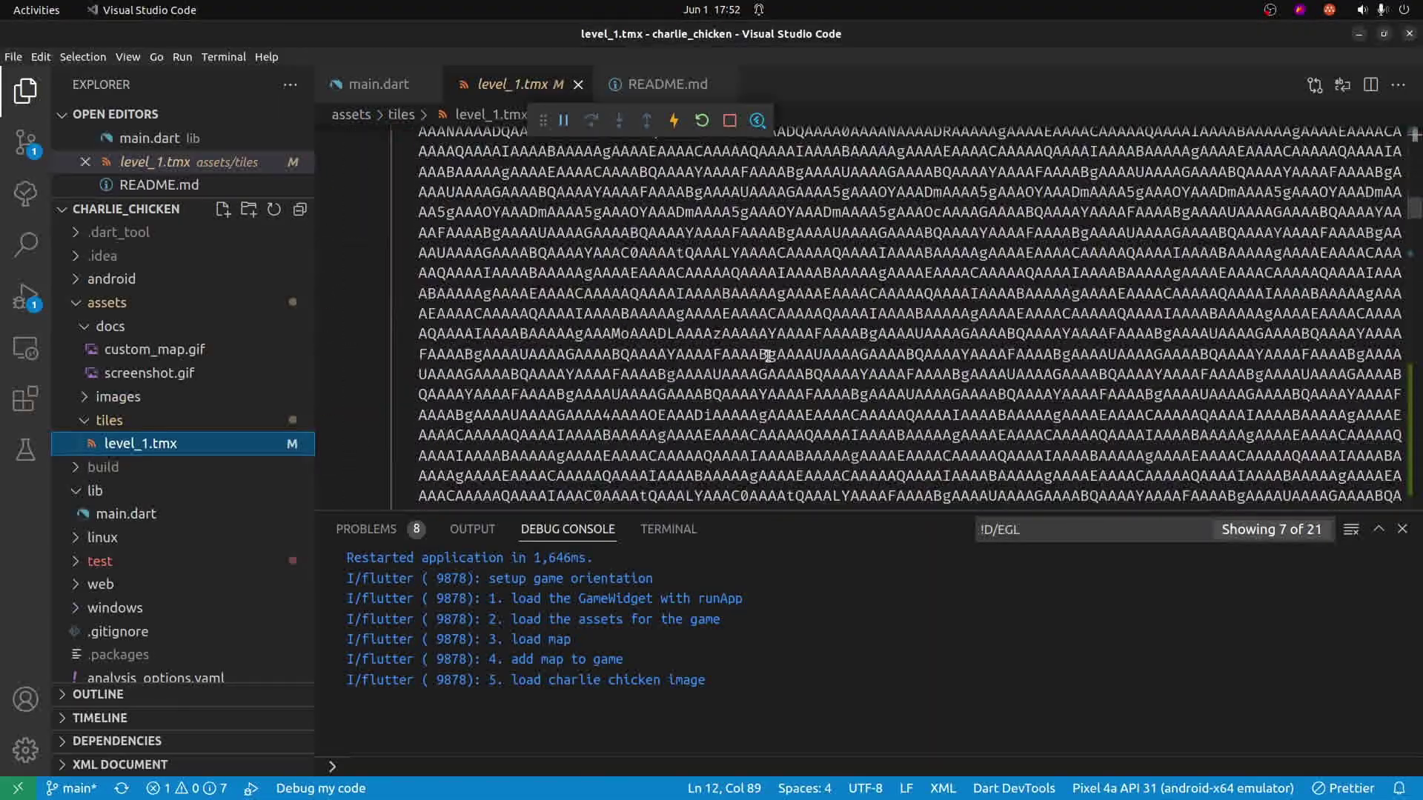
{"action": "scroll", "coordinate": [773, 338], "scroll_direction": "down", "scroll_amount": 5}
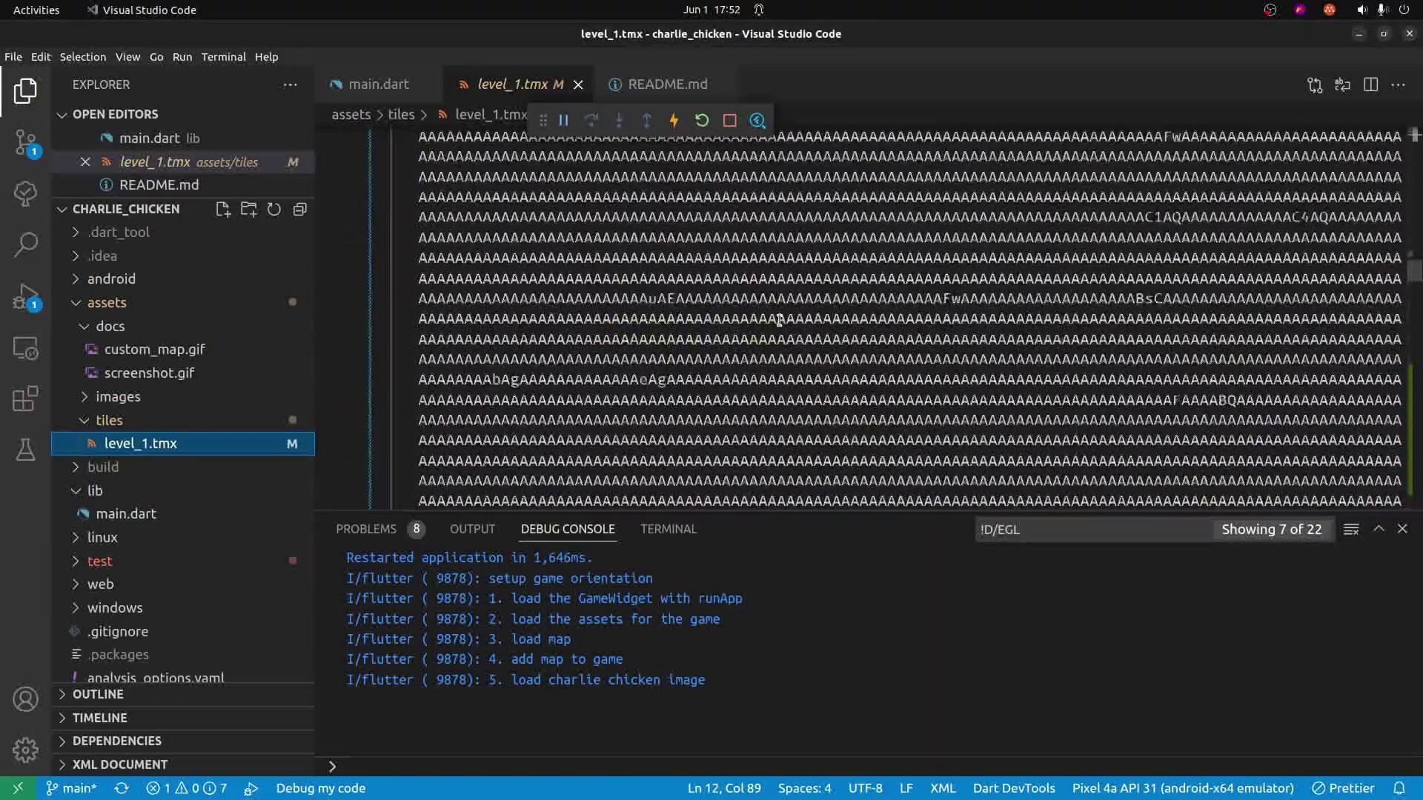
{"action": "scroll", "coordinate": [775, 329], "scroll_direction": "up", "scroll_amount": 5}
{"action": "scroll", "coordinate": [779, 319], "scroll_direction": "down", "scroll_amount": 5}
{"action": "scroll", "coordinate": [778, 319], "scroll_direction": "down", "scroll_amount": 10}
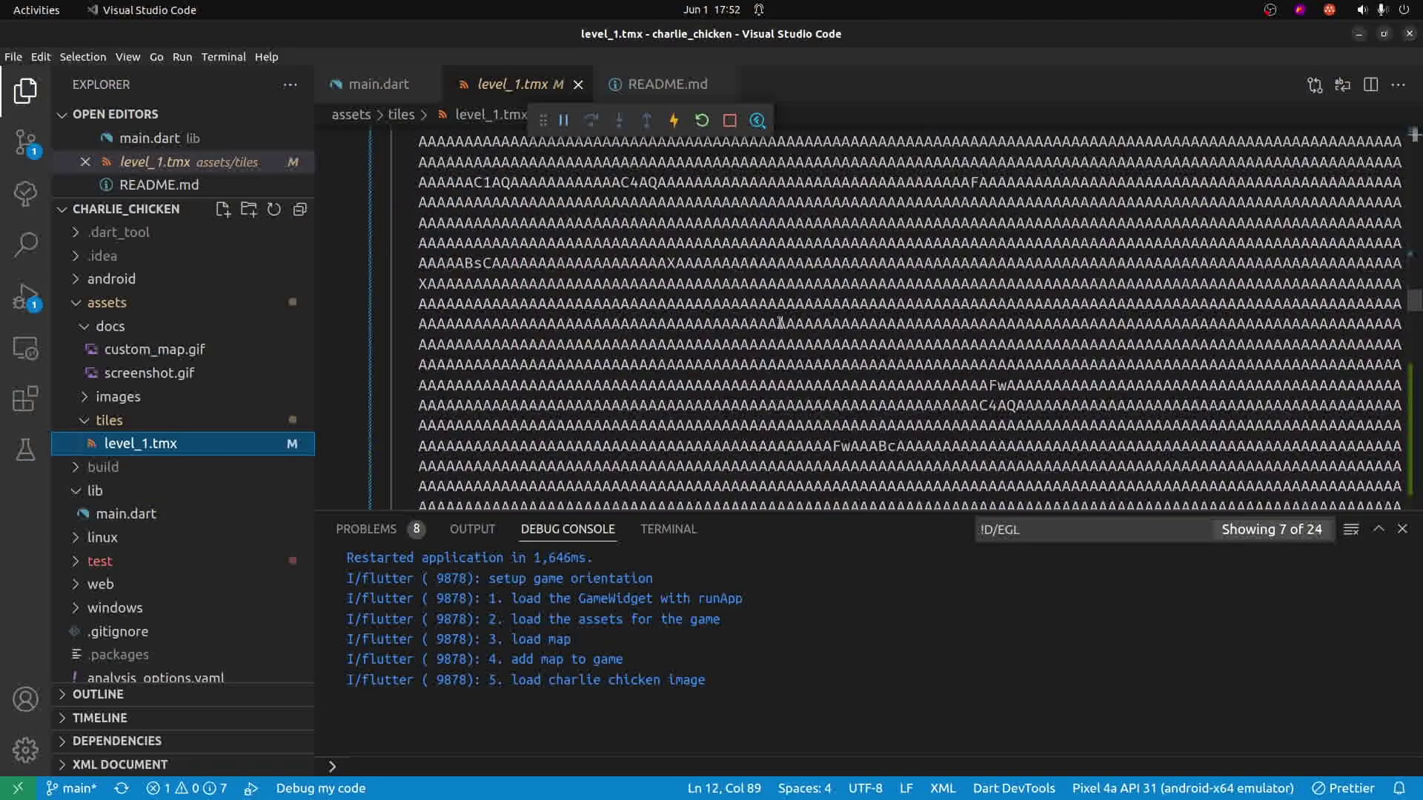
{"action": "scroll", "coordinate": [781, 309], "scroll_direction": "down", "scroll_amount": 3}
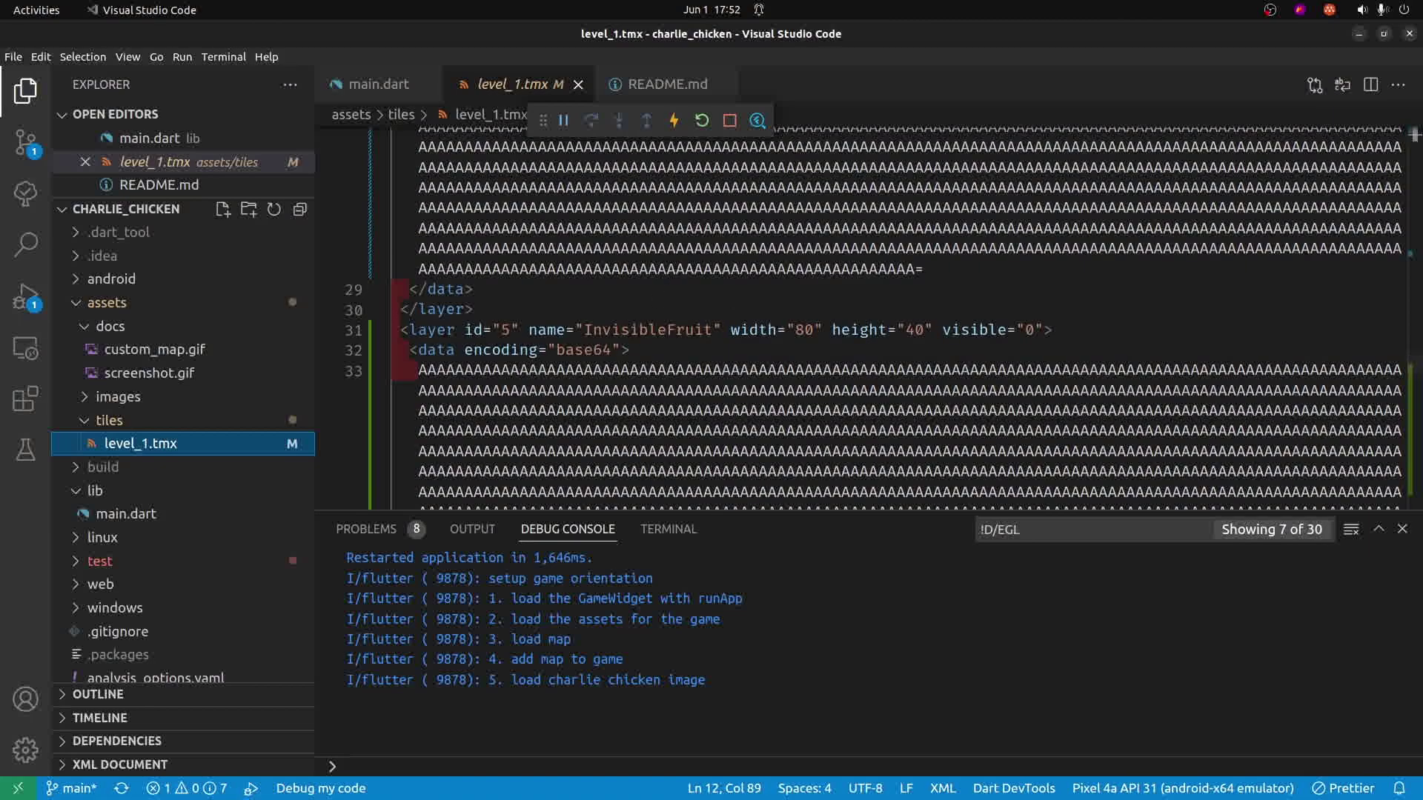
{"action": "left_click_drag", "start_coordinate": [1416, 368], "coordinate": [1410, 481]}
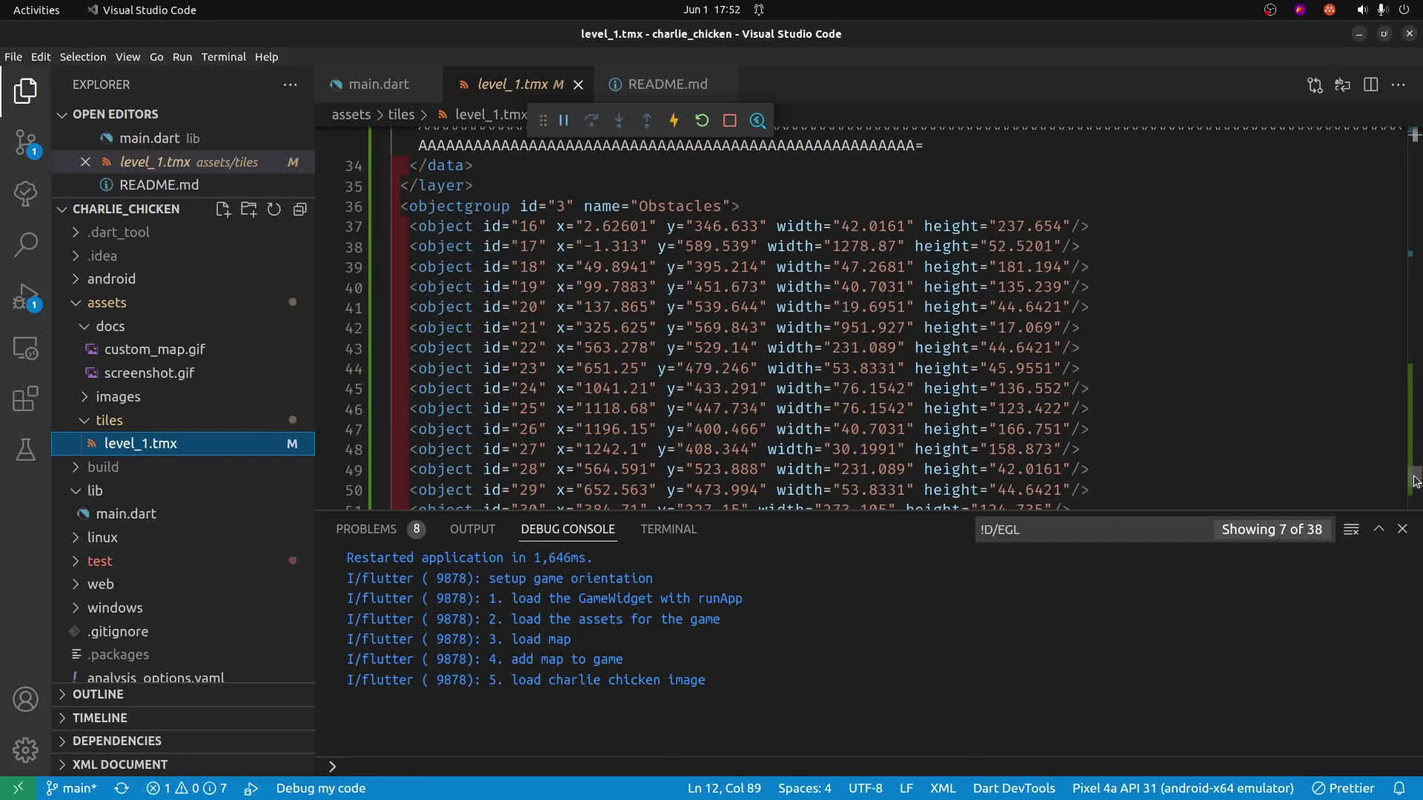
{"action": "left_click_drag", "start_coordinate": [1415, 482], "coordinate": [1413, 490]}
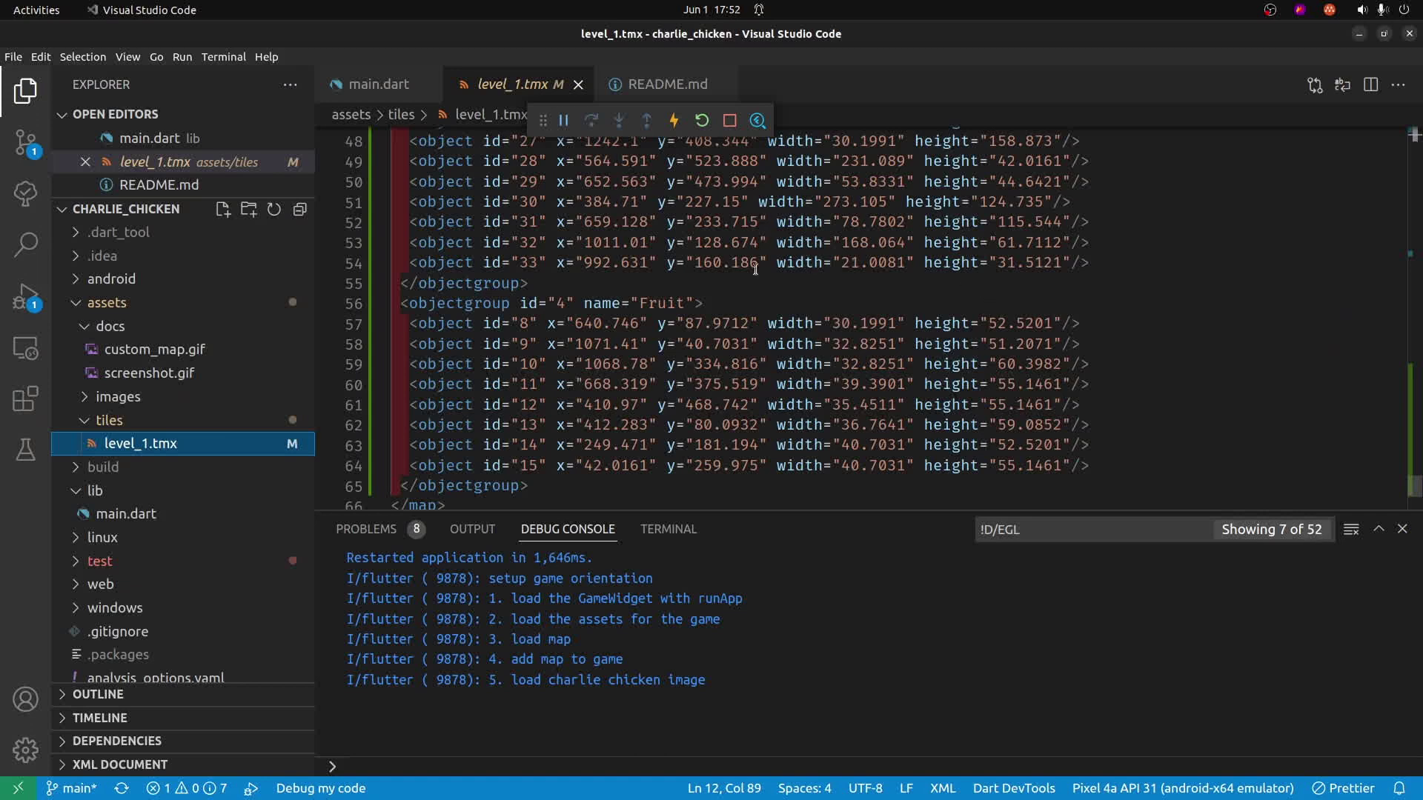
{"action": "scroll", "coordinate": [753, 343], "scroll_direction": "up", "scroll_amount": 5}
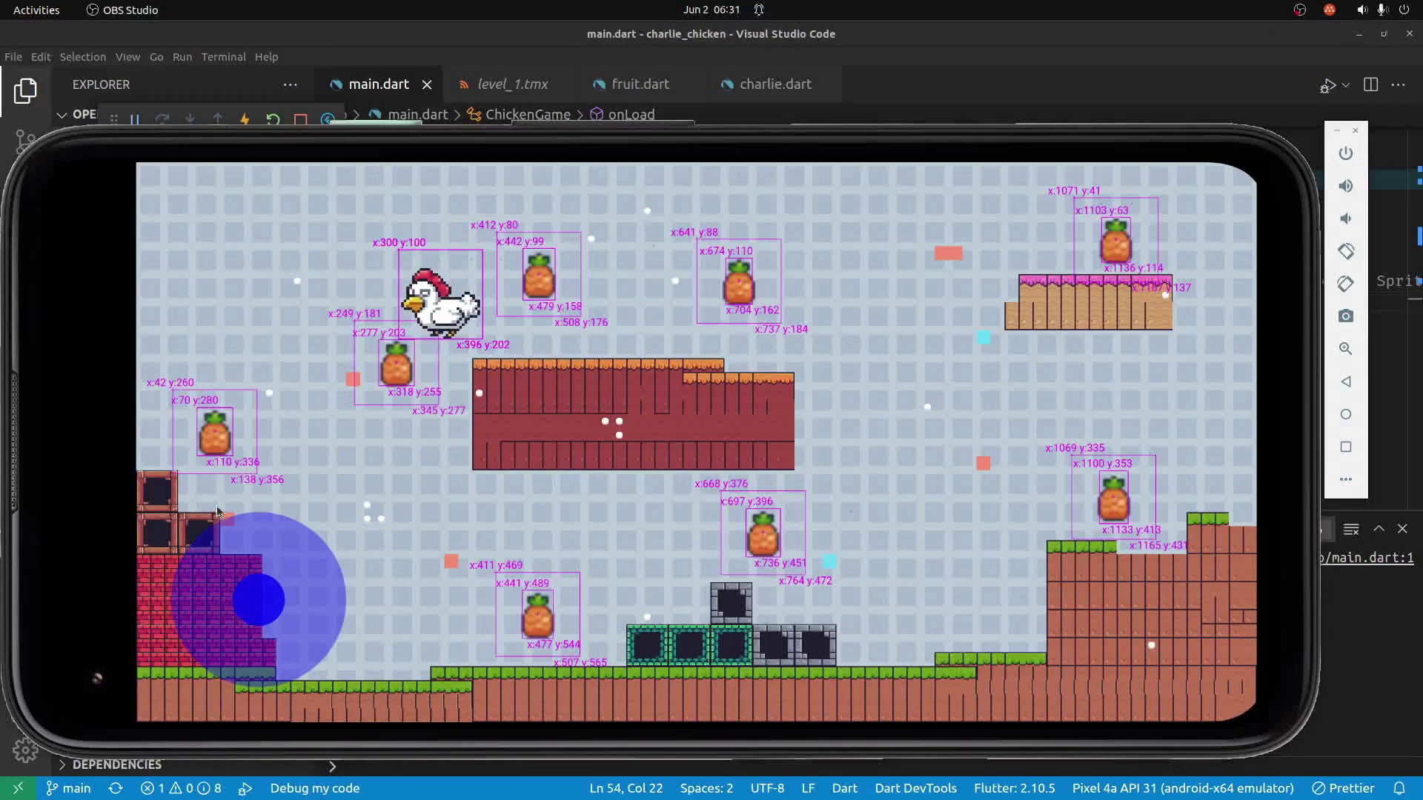
Steer the chicken with the joystick through all the pineapples in the emulator to test the fruit collisions
{"action": "mouse_move", "coordinate": [248, 607]}
{"action": "left_mouse_down"}
{"action": "mouse_move", "coordinate": [454, 612]}
{"action": "mouse_move", "coordinate": [534, 561]}
{"action": "mouse_move", "coordinate": [551, 578]}
{"action": "mouse_move", "coordinate": [526, 694]}
{"action": "mouse_move", "coordinate": [466, 735]}
{"action": "mouse_move", "coordinate": [392, 726]}
{"action": "mouse_move", "coordinate": [339, 698]}
{"action": "mouse_move", "coordinate": [43, 678]}
{"action": "mouse_move", "coordinate": [23, 575]}
{"action": "mouse_move", "coordinate": [317, 559]}
{"action": "mouse_move", "coordinate": [173, 630]}
{"action": "mouse_move", "coordinate": [2, 675]}
{"action": "mouse_move", "coordinate": [2, 692]}
{"action": "mouse_move", "coordinate": [5, 453]}
{"action": "mouse_move", "coordinate": [36, 378]}
{"action": "mouse_move", "coordinate": [105, 355]}
{"action": "mouse_move", "coordinate": [267, 437]}
{"action": "mouse_move", "coordinate": [419, 442]}
{"action": "mouse_move", "coordinate": [529, 489]}
{"action": "mouse_move", "coordinate": [535, 508]}
{"action": "mouse_move", "coordinate": [421, 535]}
{"action": "mouse_move", "coordinate": [225, 518]}
{"action": "mouse_move", "coordinate": [184, 489]}
{"action": "mouse_move", "coordinate": [199, 575]}
{"action": "mouse_move", "coordinate": [393, 630]}
{"action": "mouse_move", "coordinate": [396, 658]}
{"action": "mouse_move", "coordinate": [211, 636]}
{"action": "mouse_move", "coordinate": [145, 681]}
{"action": "mouse_move", "coordinate": [139, 721]}
{"action": "mouse_move", "coordinate": [601, 673]}
{"action": "mouse_move", "coordinate": [692, 630]}
{"action": "mouse_move", "coordinate": [691, 519]}
{"action": "left_mouse_up"}
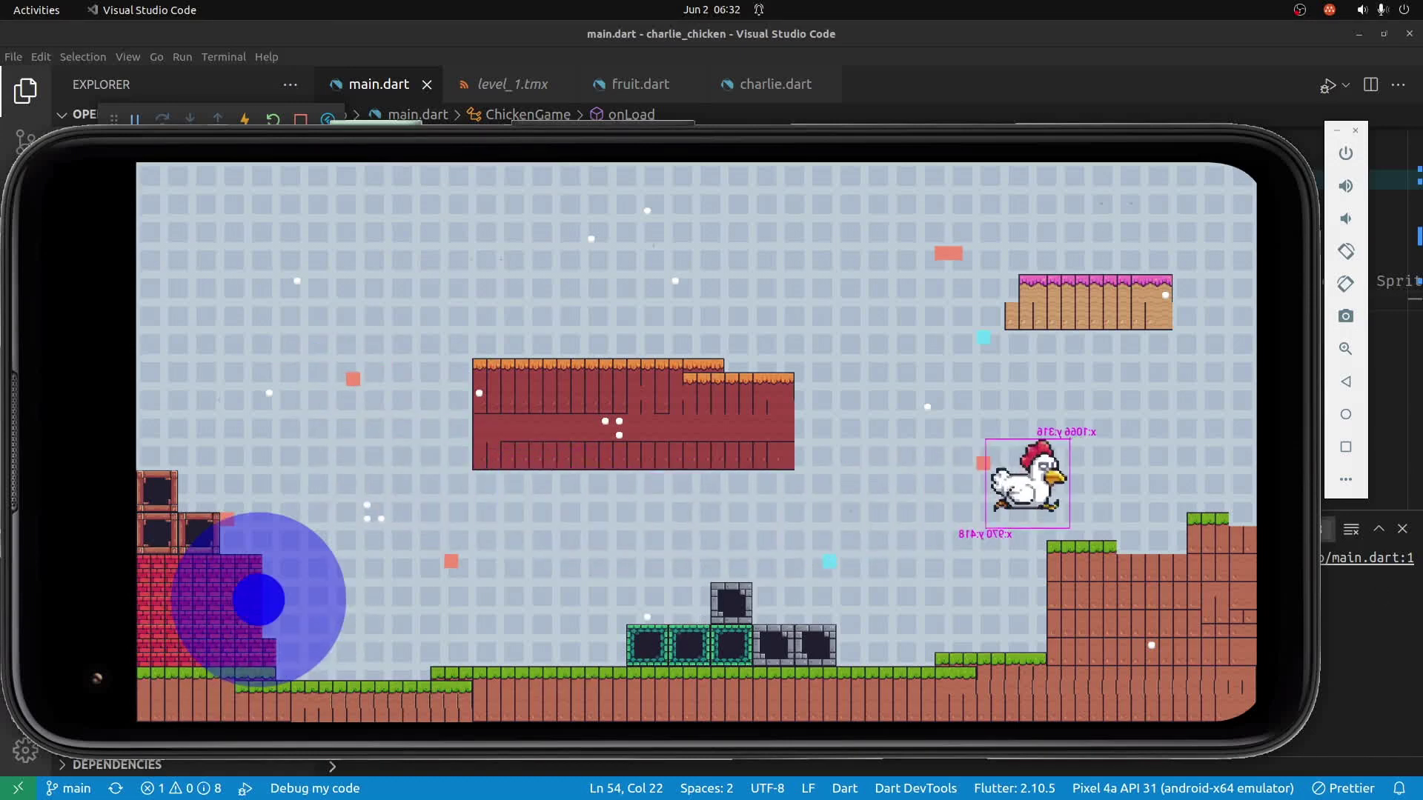